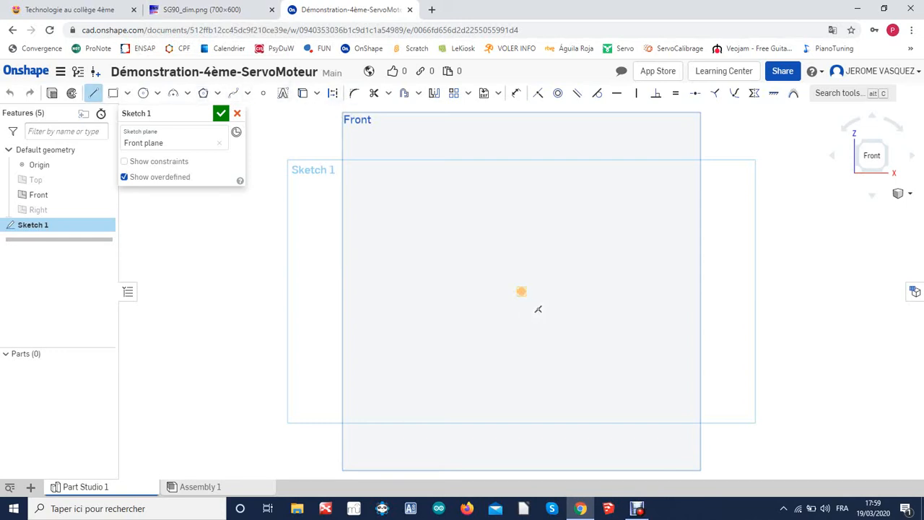
# Sketch a closed line profile from the origin: a body about 23 by 52 mm with a tab about 16 by 10 mm on its left
pyautogui.click(521, 291)
pyautogui.click(577, 291)
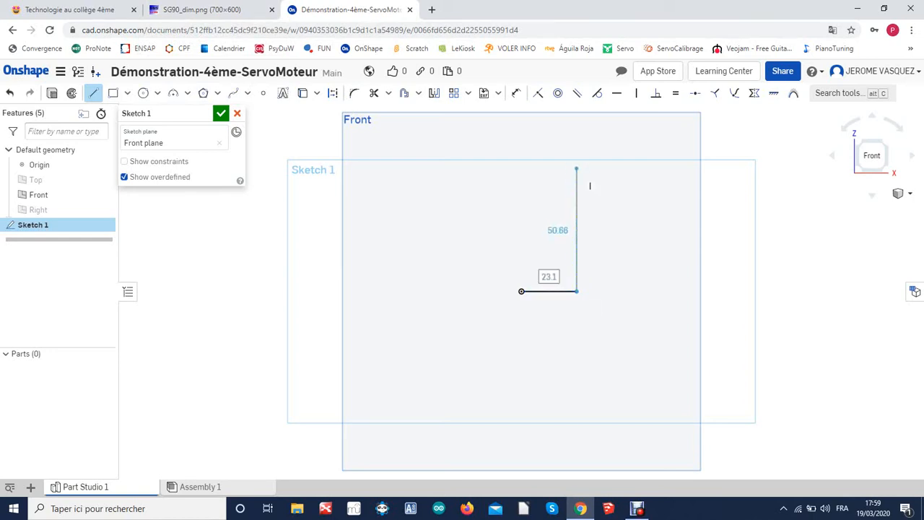
pyautogui.click(577, 168)
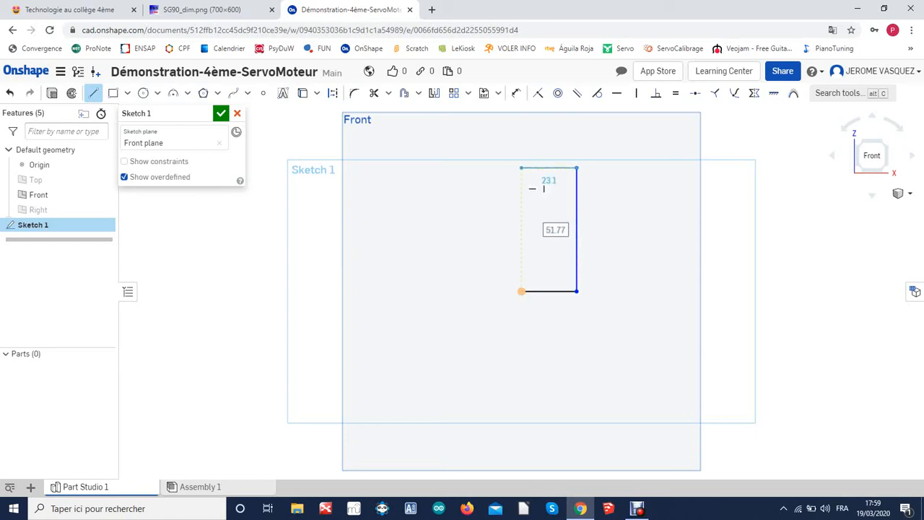
pyautogui.click(521, 168)
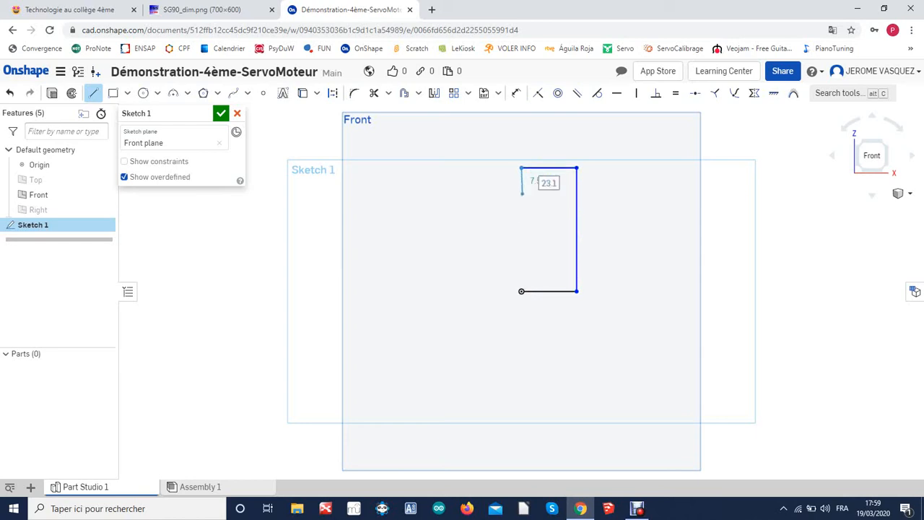
pyautogui.click(521, 193)
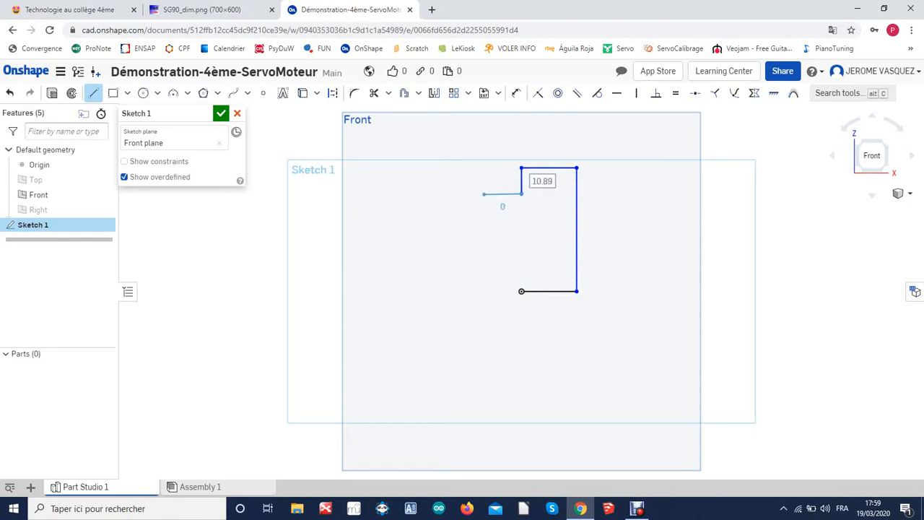
pyautogui.click(484, 193)
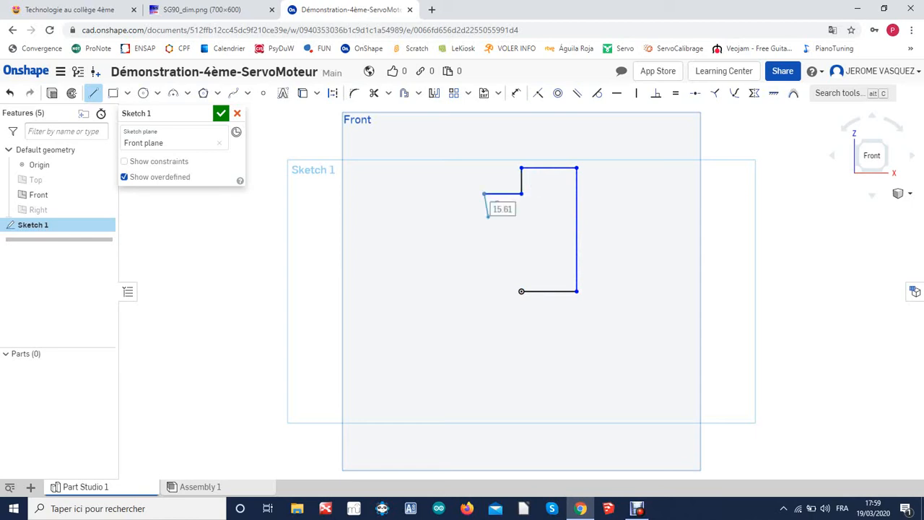
pyautogui.click(483, 218)
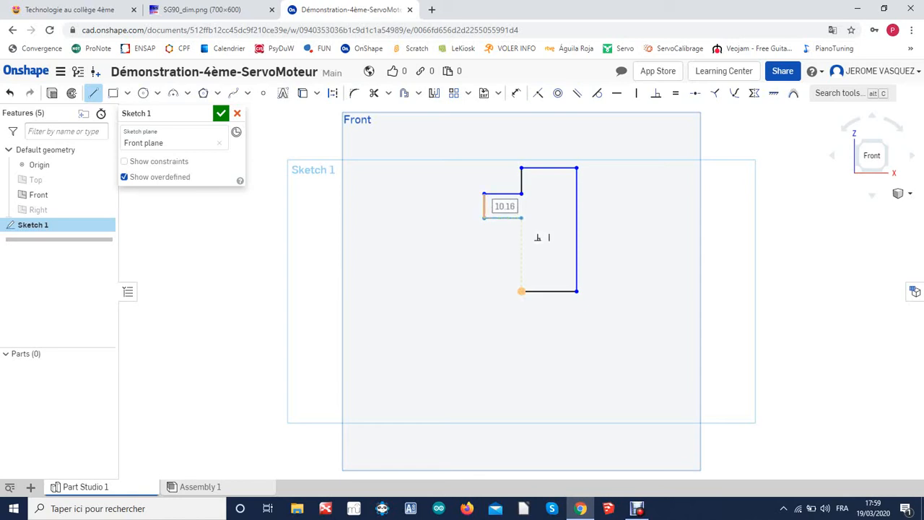
pyautogui.click(522, 217)
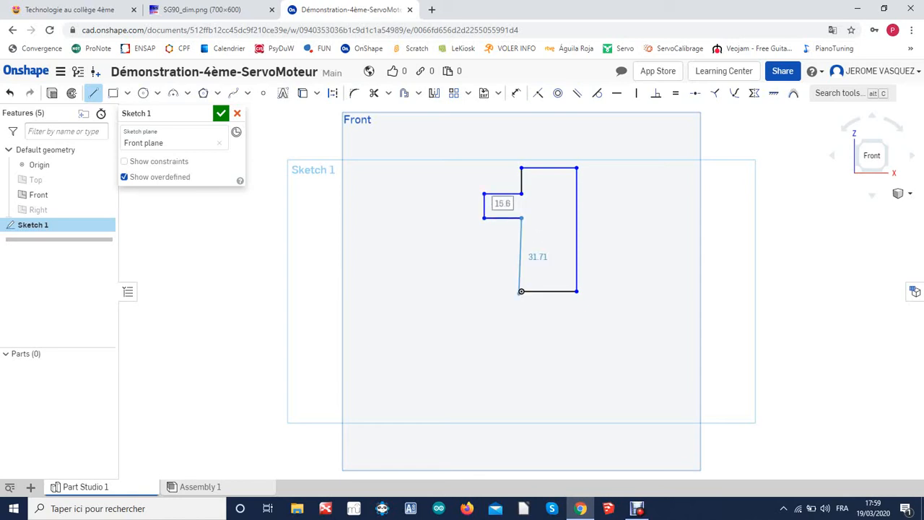
pyautogui.click(539, 306)
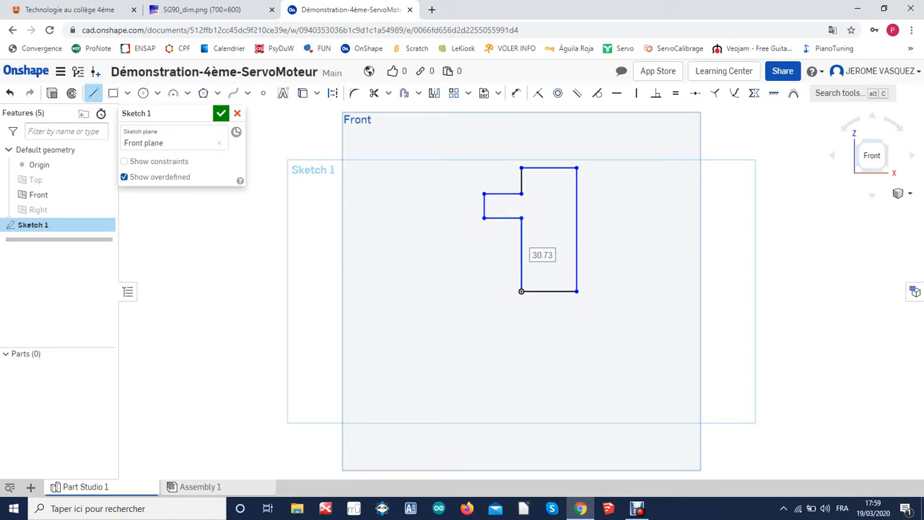
pyautogui.press('Escape')
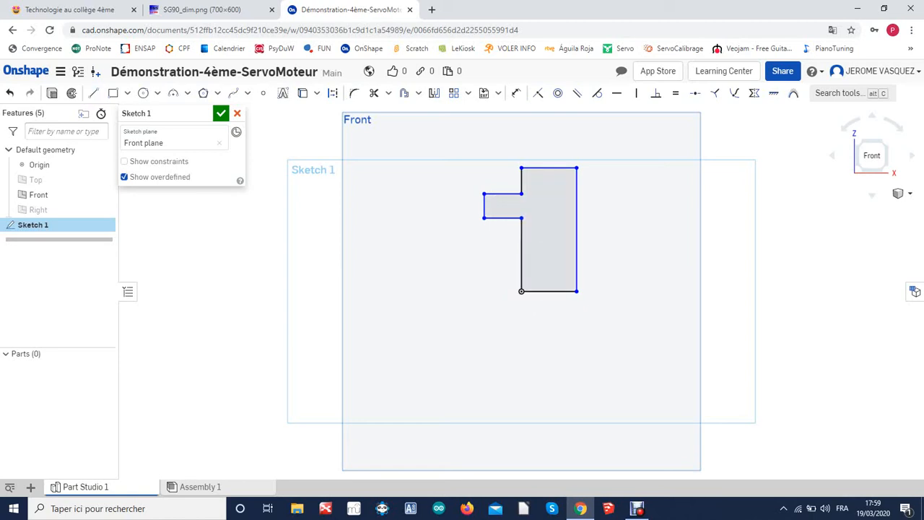
# Consult the SG90_dim.png drawing and dimension the body's right vertical edge to 22.7 mm
pyautogui.hotkey('ctrl', 'shift', 'Tab')
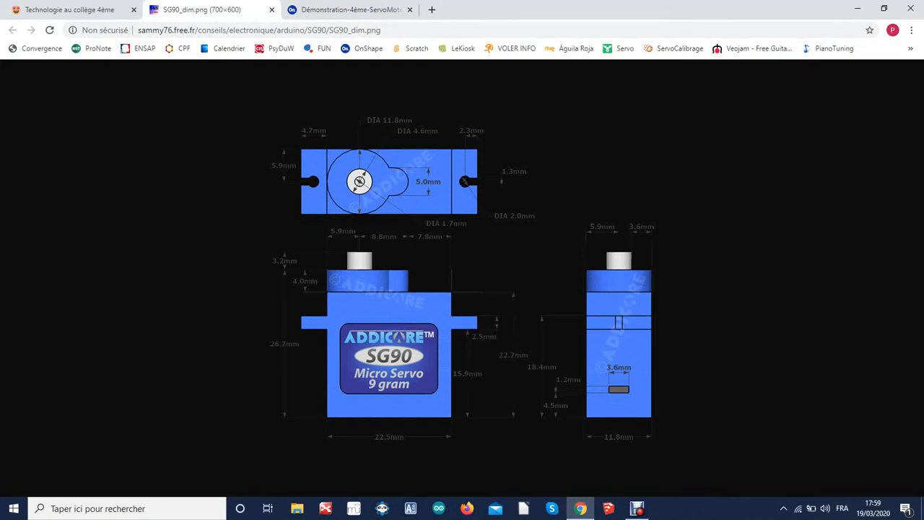
pyautogui.hotkey('ctrl', 'Tab')
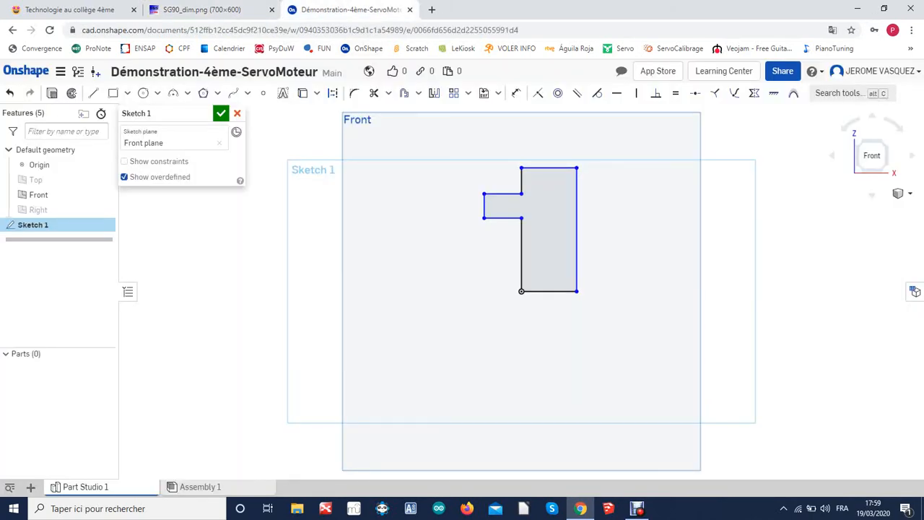
pyautogui.click(516, 93)
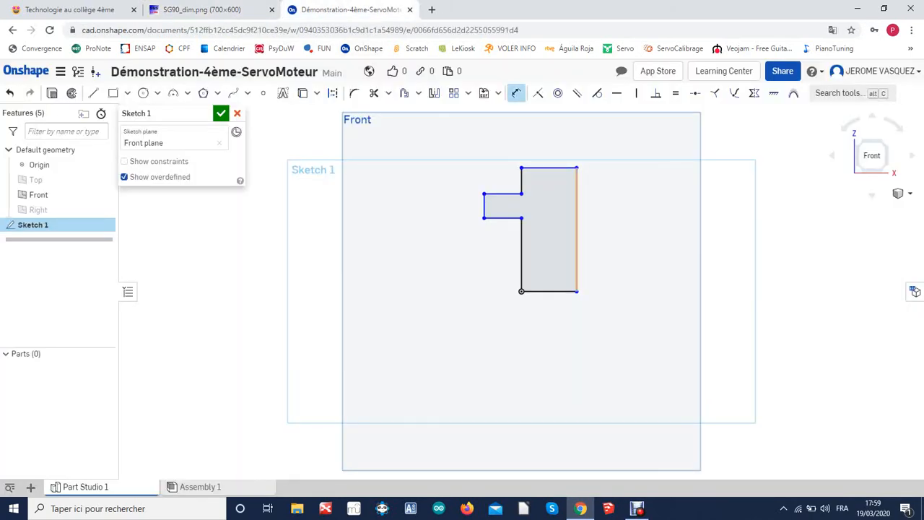
pyautogui.click(577, 229)
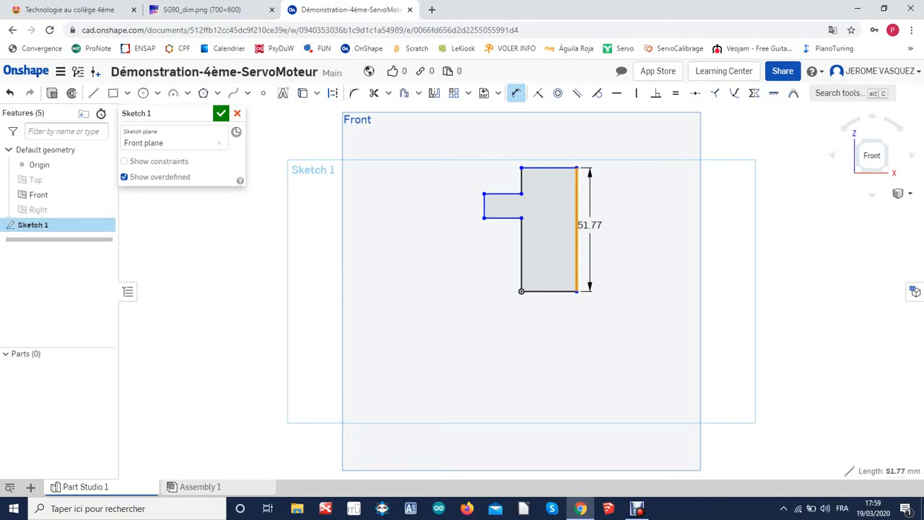
pyautogui.click(600, 225)
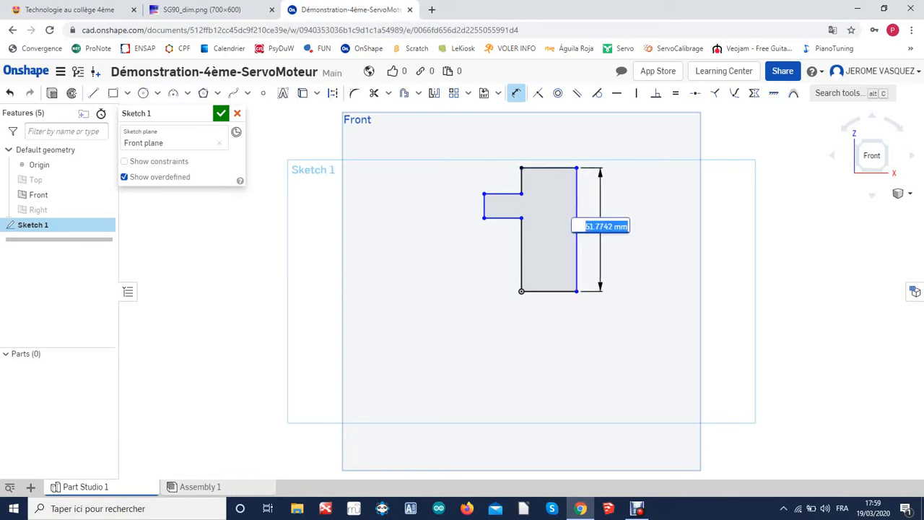
pyautogui.write('22.7')
pyautogui.press('Escape')
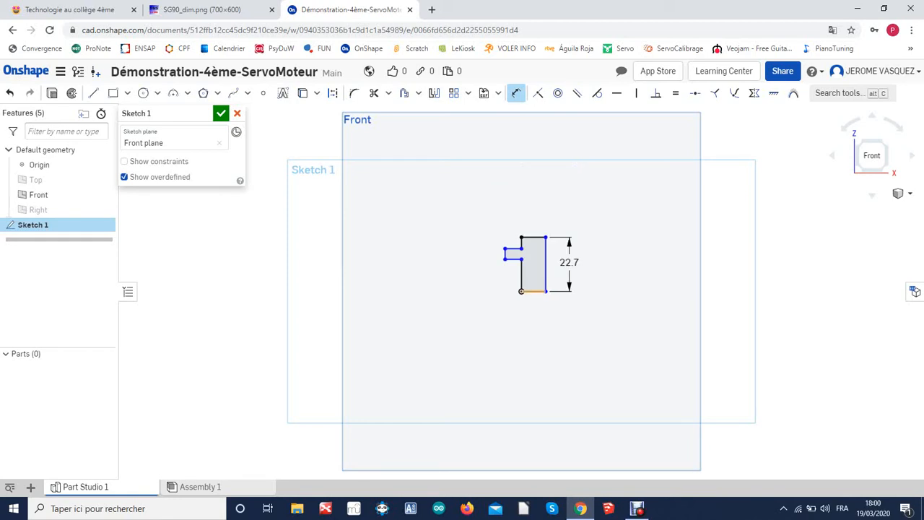
# Dimension the body's bottom edge as 22.5/2 mm
pyautogui.scroll(8, 537, 288)
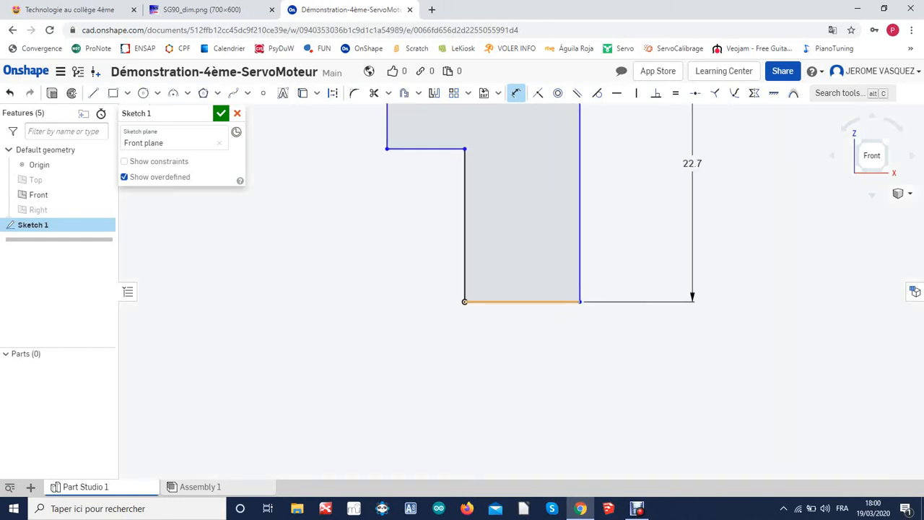
pyautogui.click(535, 302)
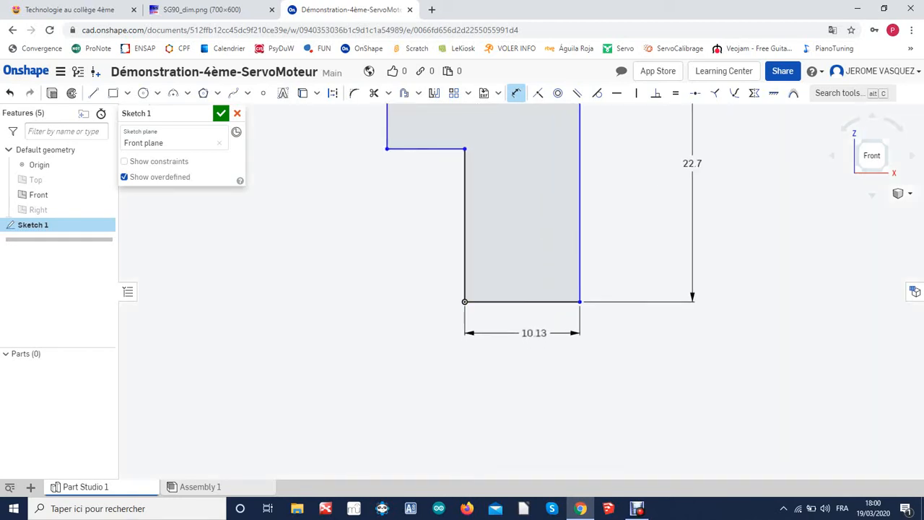
pyautogui.click(535, 333)
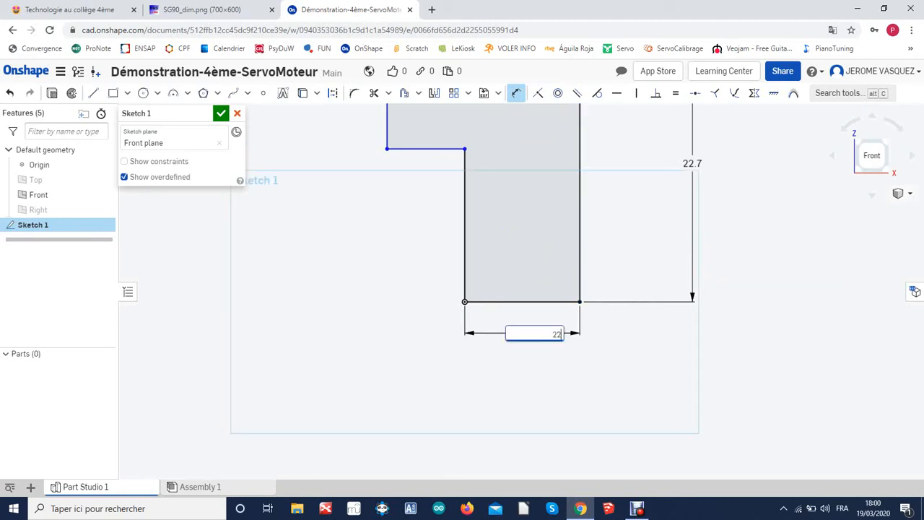
pyautogui.write('22.5/2')
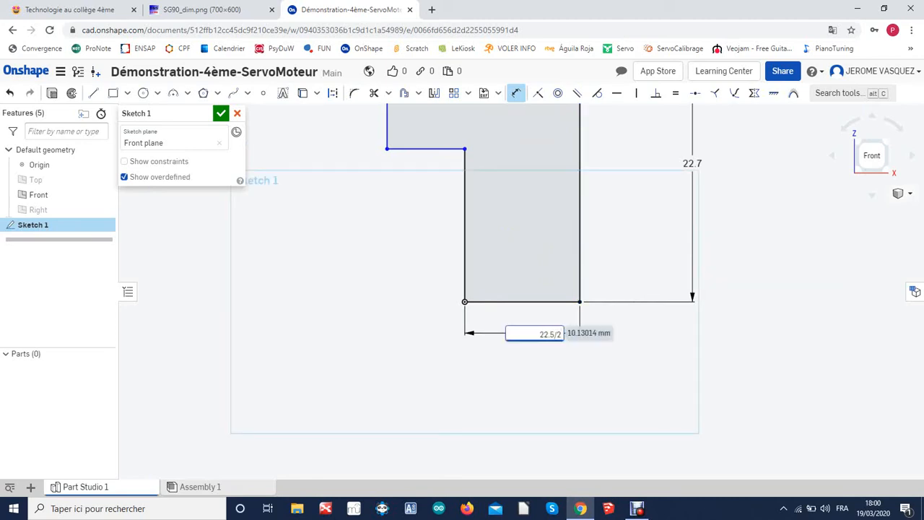
pyautogui.press('Return')
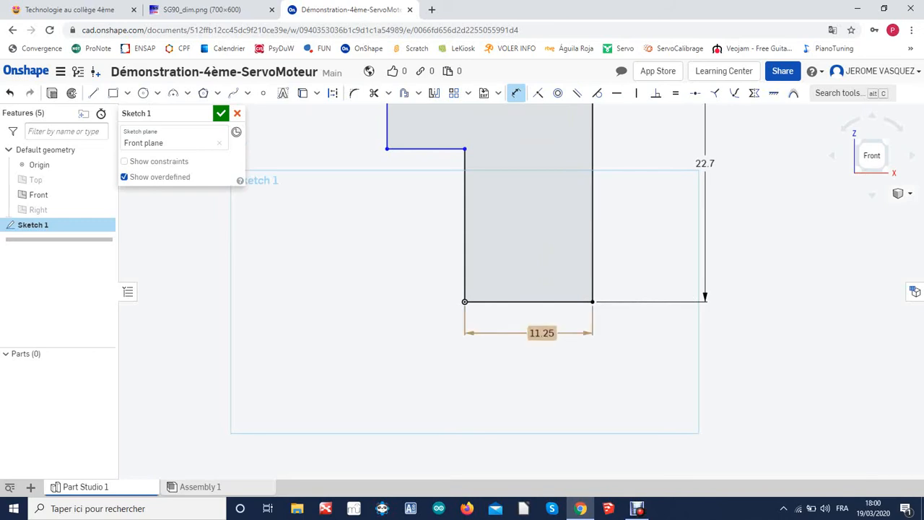
# Apply an Equal constraint between the body's top and bottom edges
pyautogui.scroll(3, 516, 243)
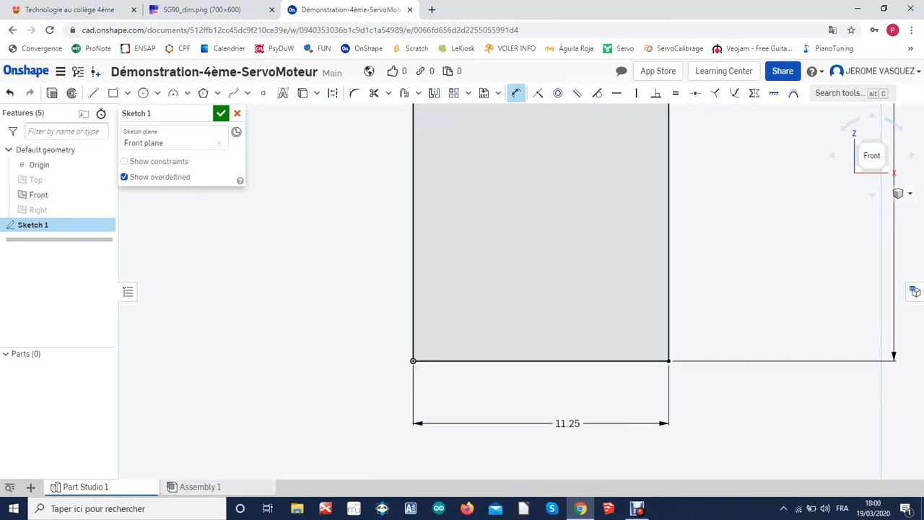
pyautogui.click(872, 156)
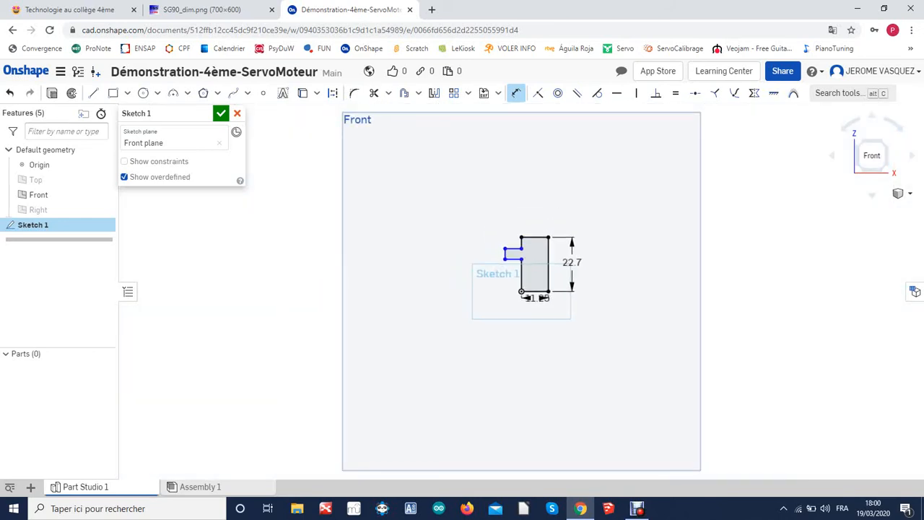
pyautogui.scroll(4, 565, 216)
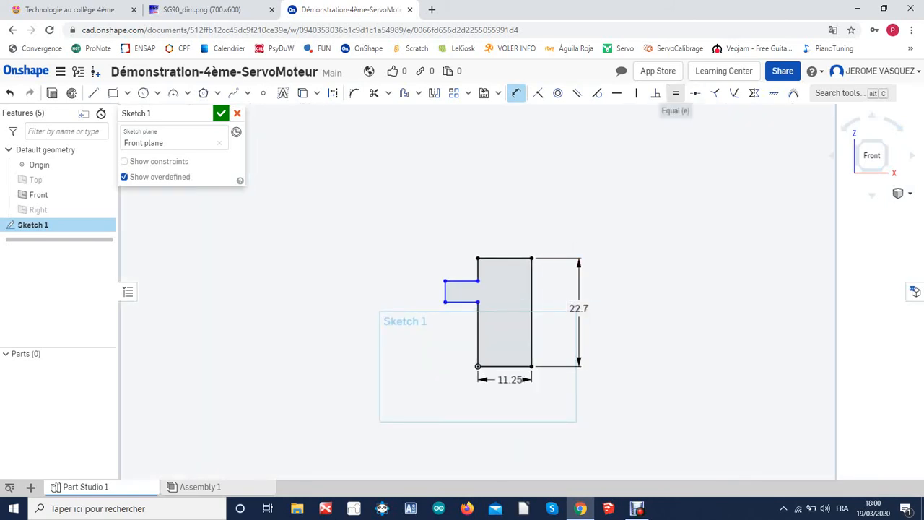
pyautogui.click(675, 92)
pyautogui.click(504, 258)
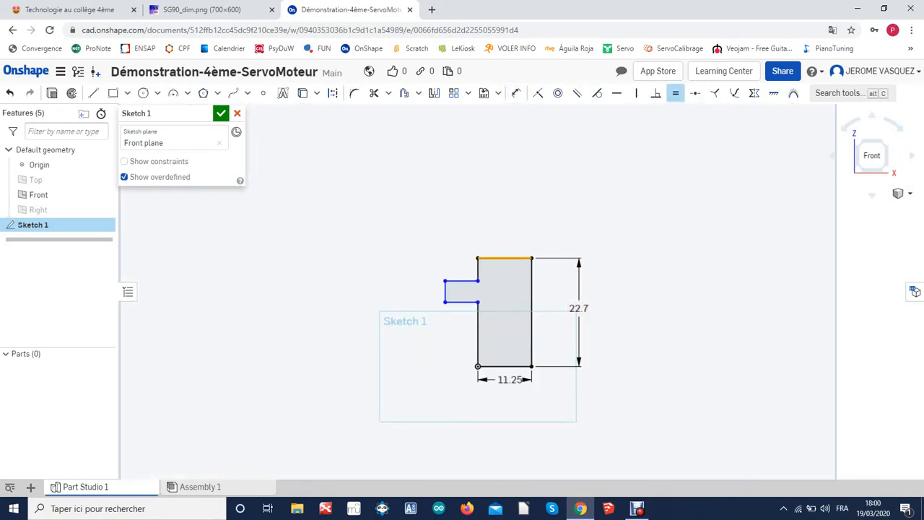
pyautogui.click(505, 366)
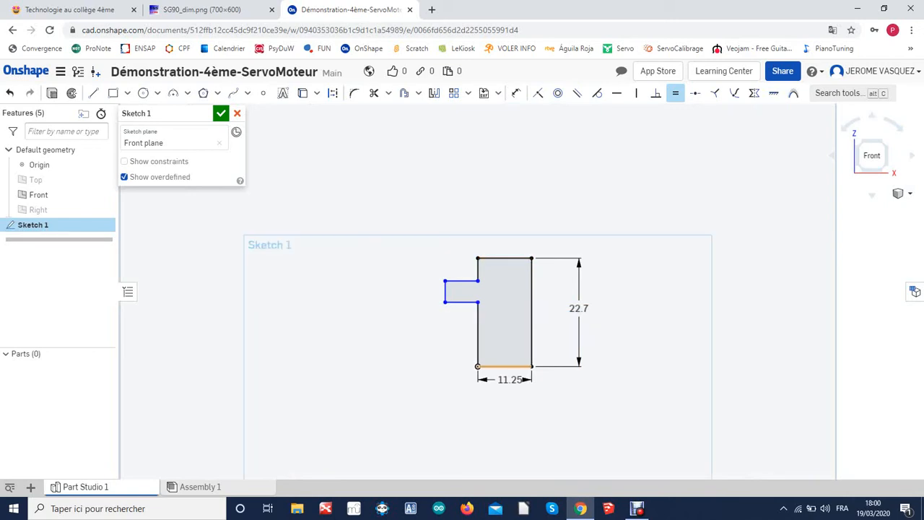
pyautogui.press('Escape')
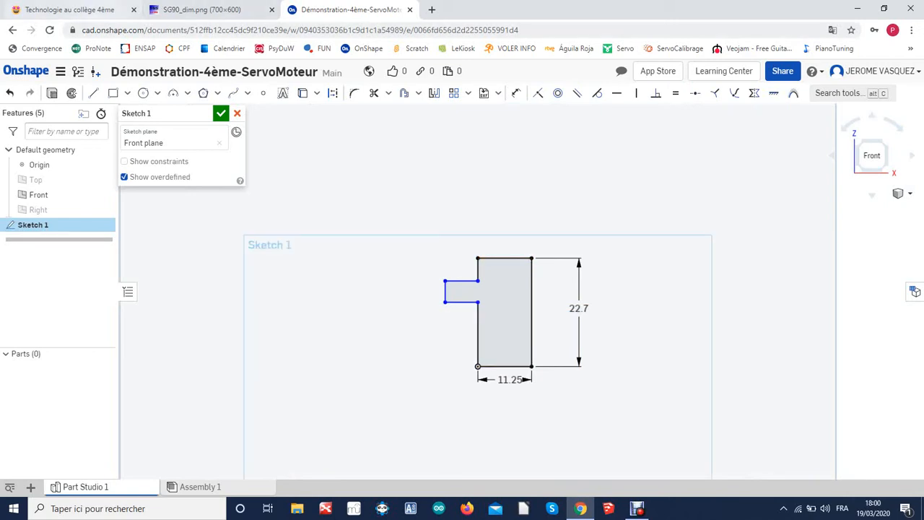
# Check the SG90 drawing again and dimension the body's left edge below the tab to 15.9 mm
pyautogui.click(209, 9)
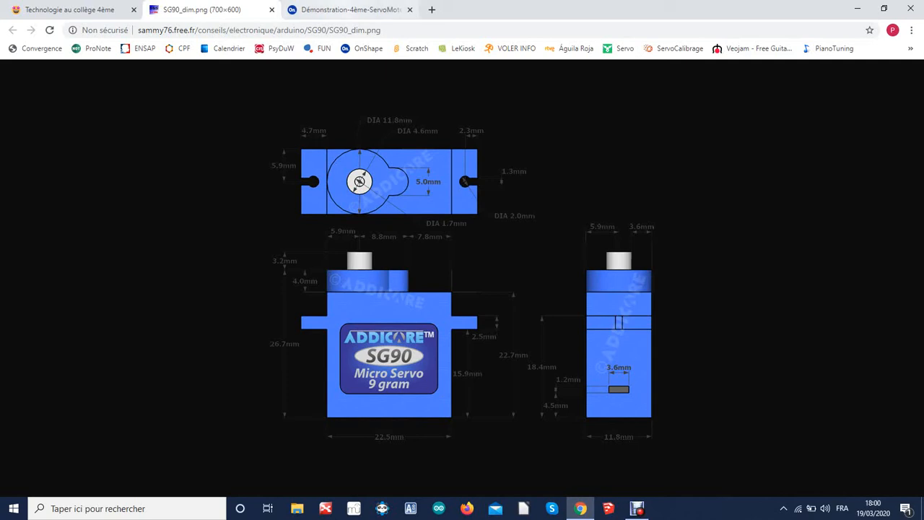
pyautogui.click(350, 9)
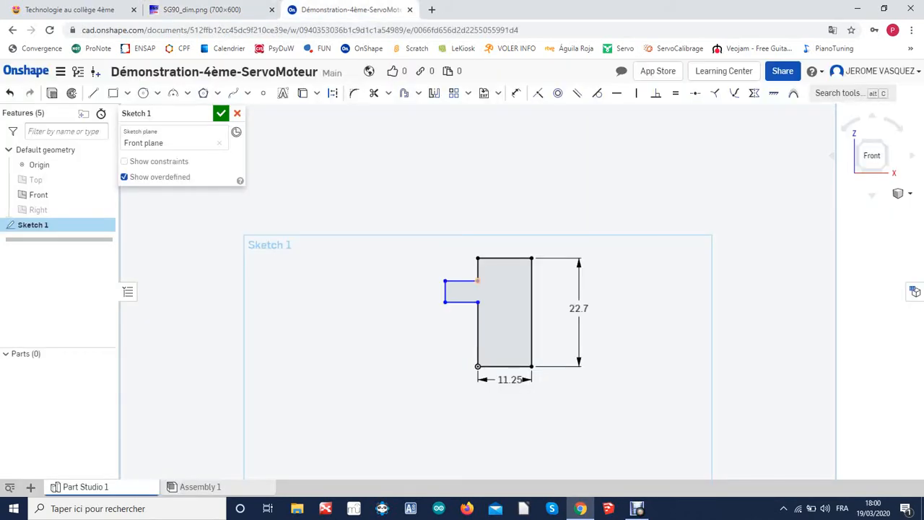
pyautogui.press('d')
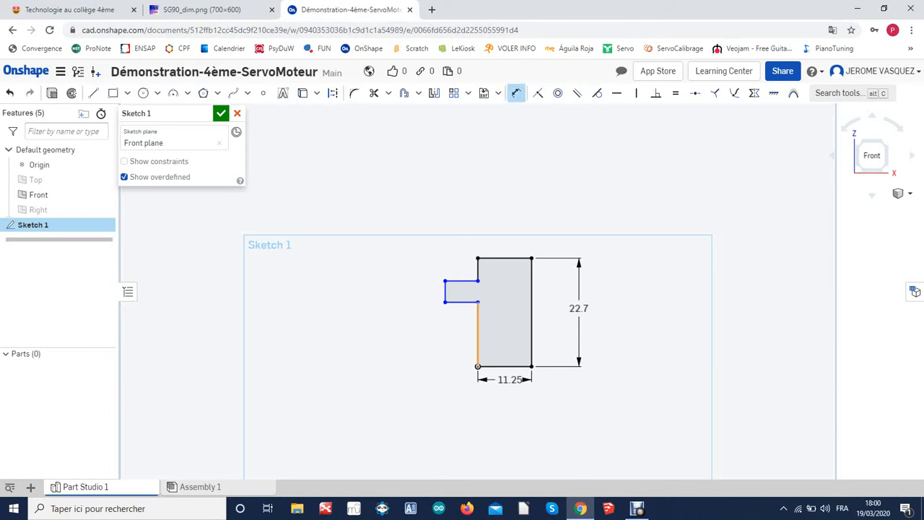
pyautogui.click(478, 336)
pyautogui.click(464, 333)
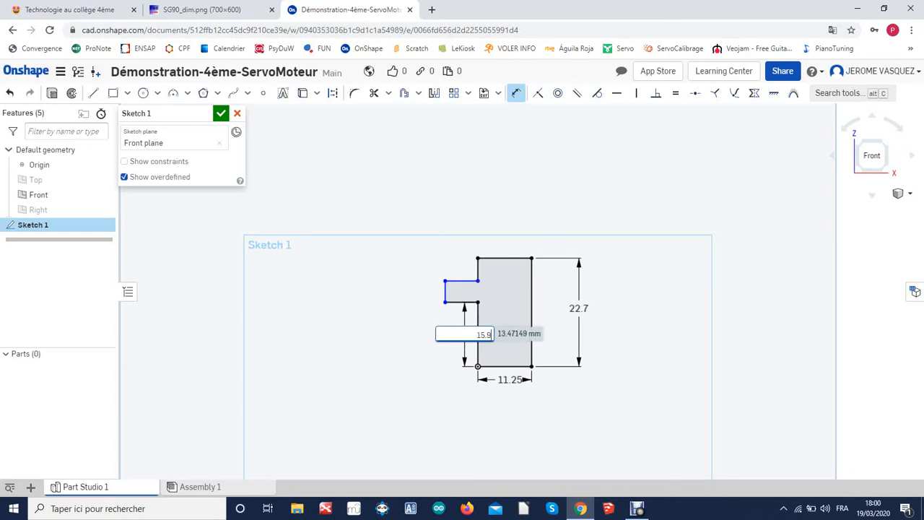
pyautogui.press('Return')
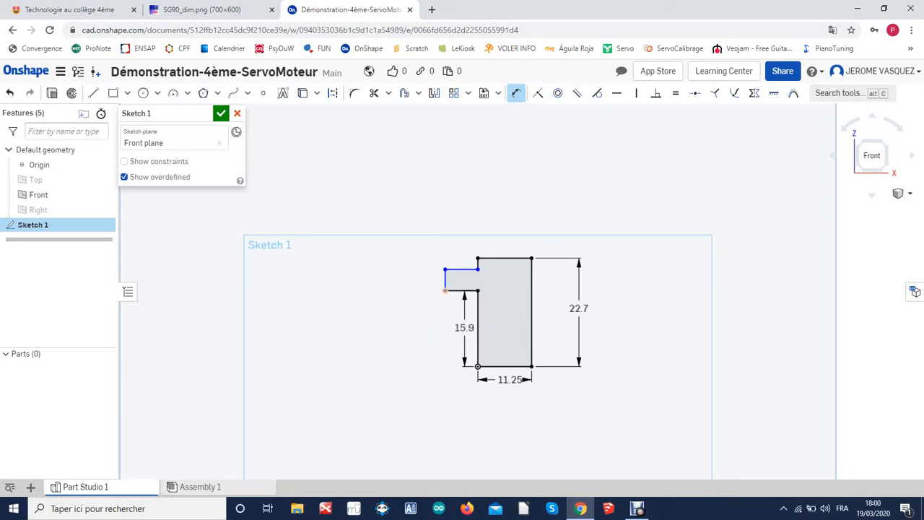
# Dimension the short outer edge of the side tab to 2.5 mm
pyautogui.click(445, 280)
pyautogui.click(426, 279)
pyautogui.write('5')
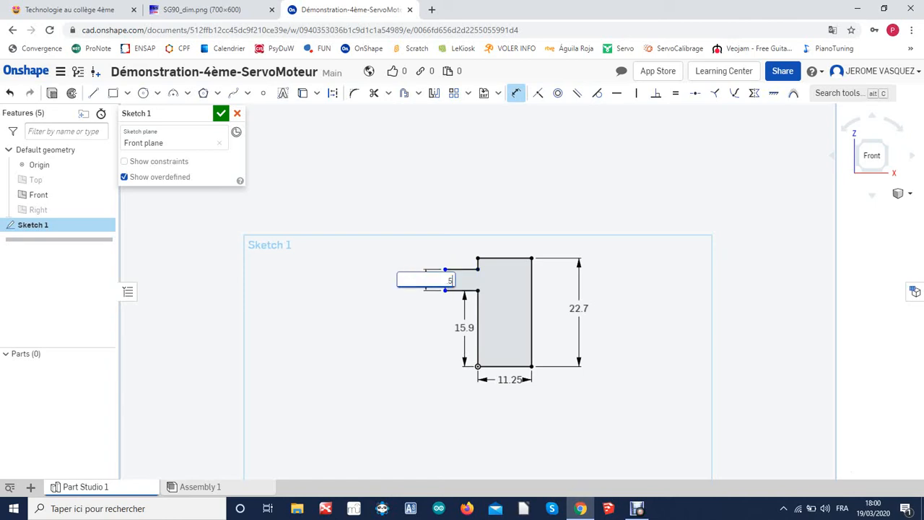
pyautogui.press('Escape')
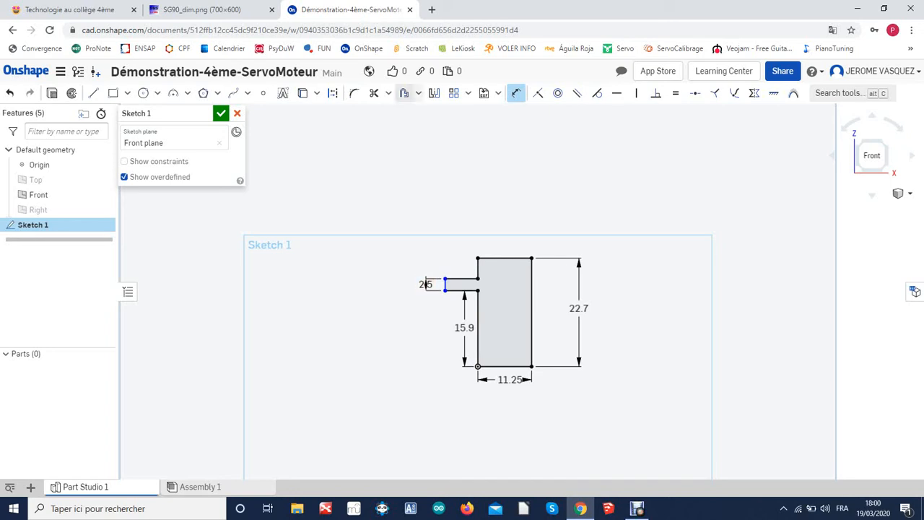
# Check the SG90 drawing and dimension the side tab's upper horizontal edge to 4.7 mm
pyautogui.click(245, 10)
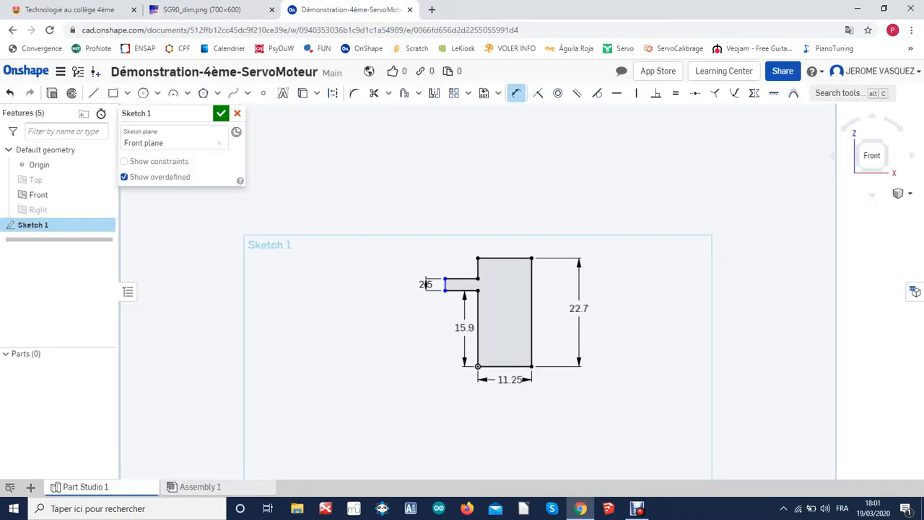
pyautogui.click(347, 9)
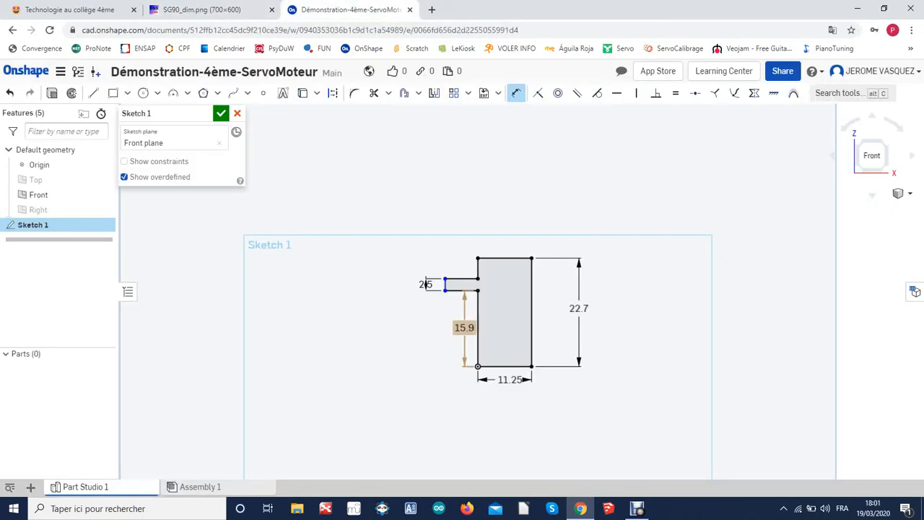
pyautogui.click(463, 279)
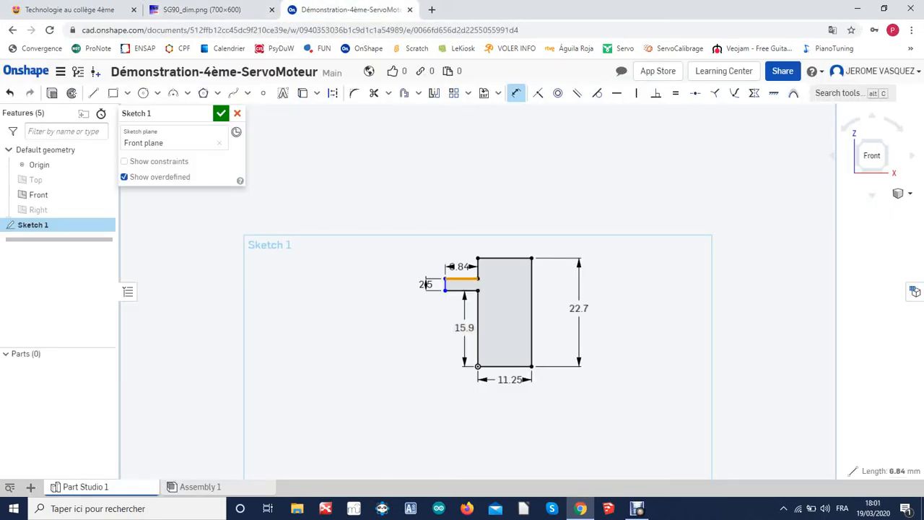
pyautogui.click(459, 266)
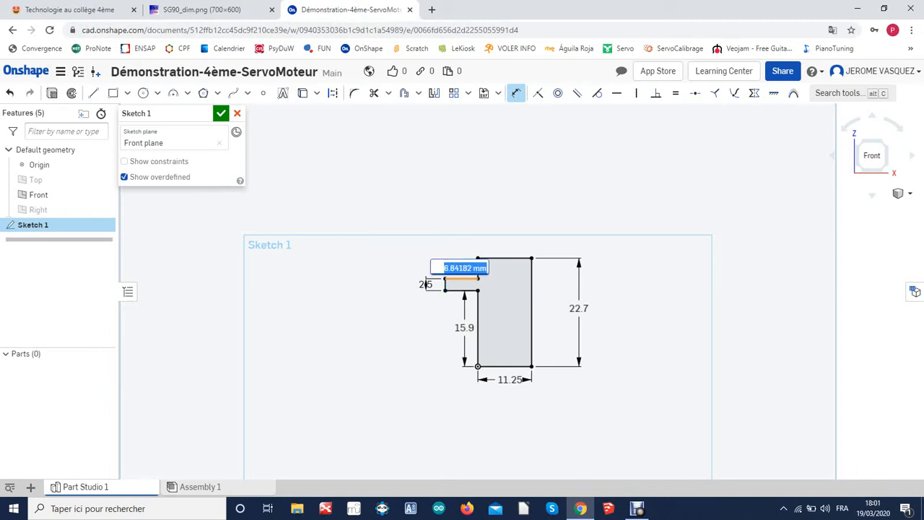
pyautogui.write('4.7')
pyautogui.press('Escape')
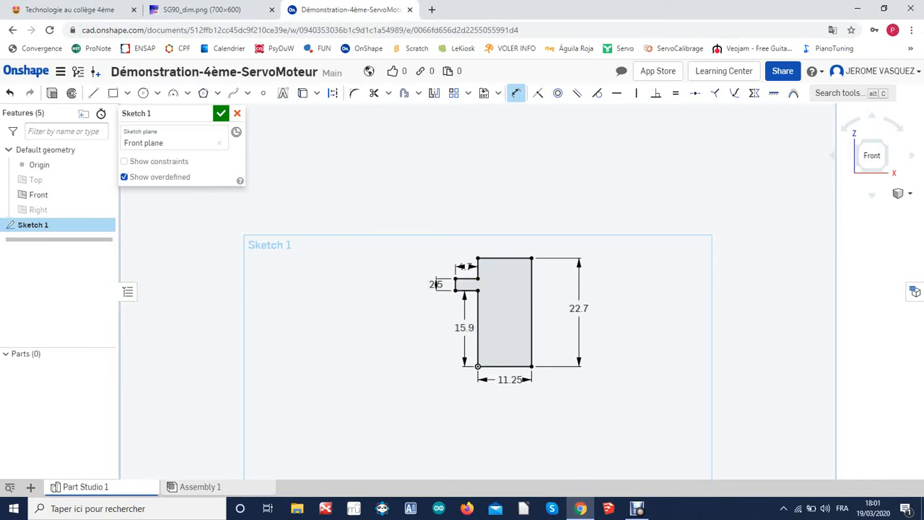
pyautogui.press('Escape')
# Check the SG90 drawing for the body's thickness and extrude the half-profile as a new solid with a blind depth of 11.8 mm
pyautogui.click(202, 10)
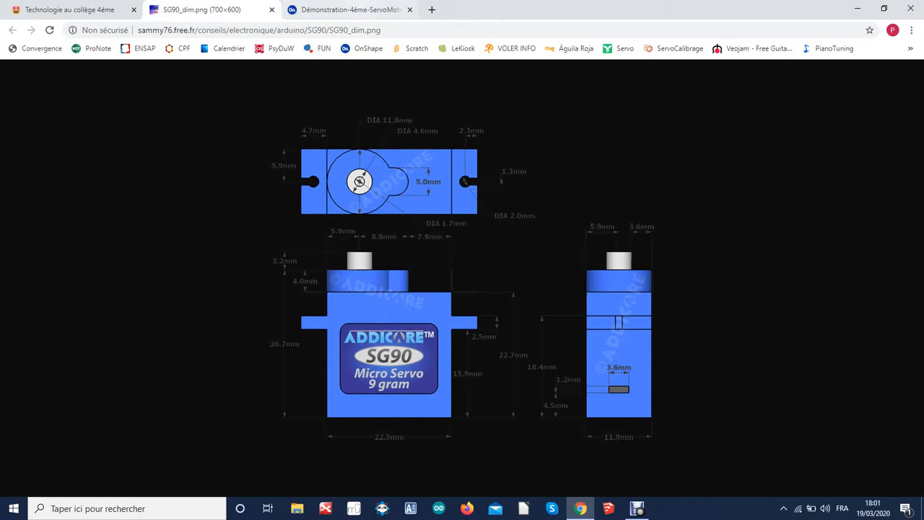
pyautogui.click(347, 9)
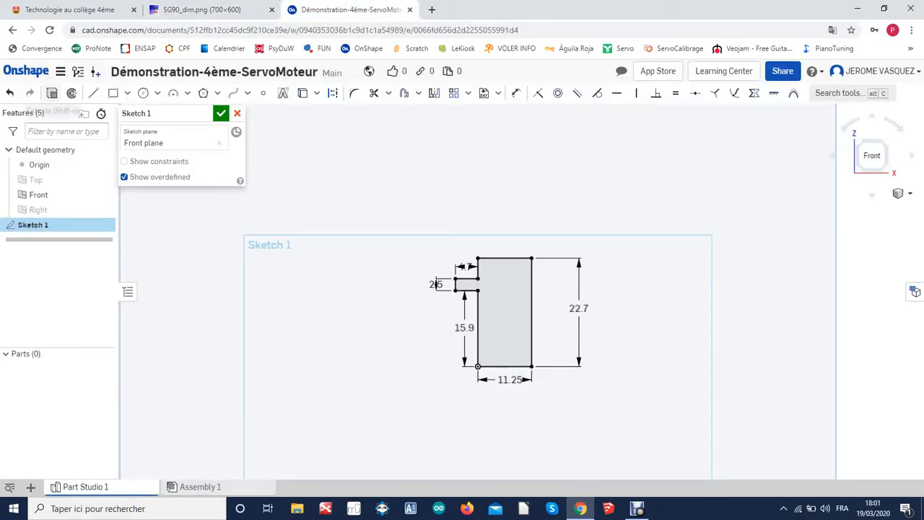
pyautogui.click(52, 93)
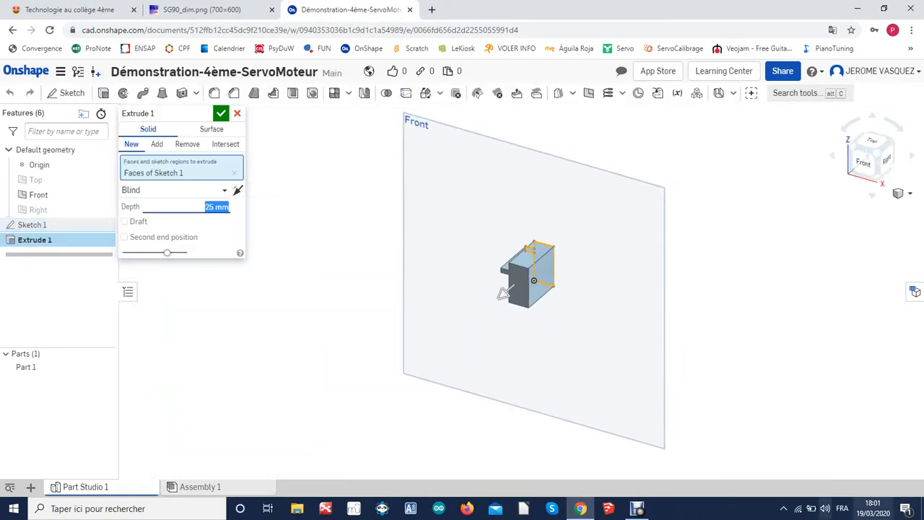
pyautogui.click(209, 10)
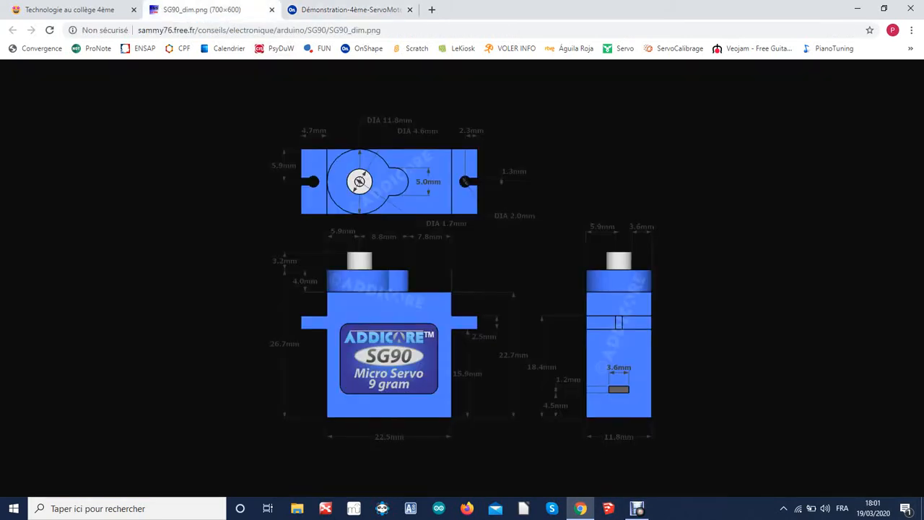
pyautogui.click(351, 9)
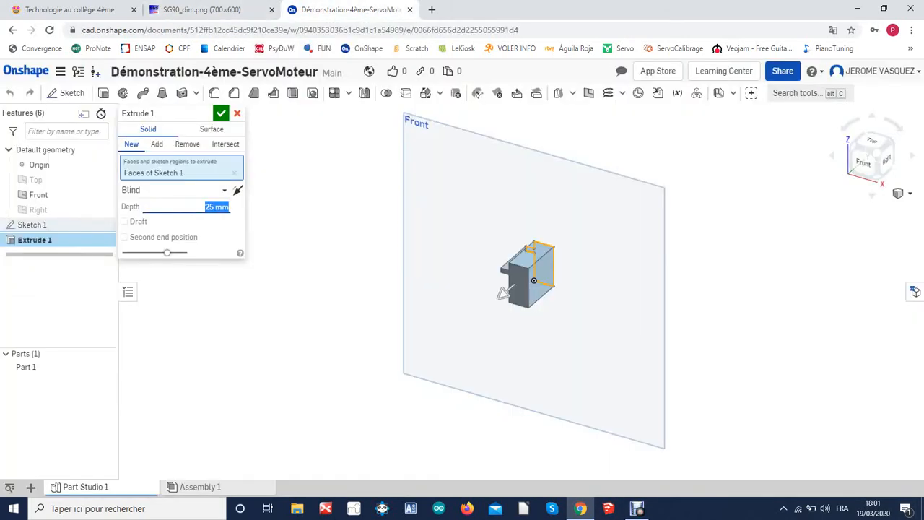
pyautogui.write('11.8')
pyautogui.press('Return')
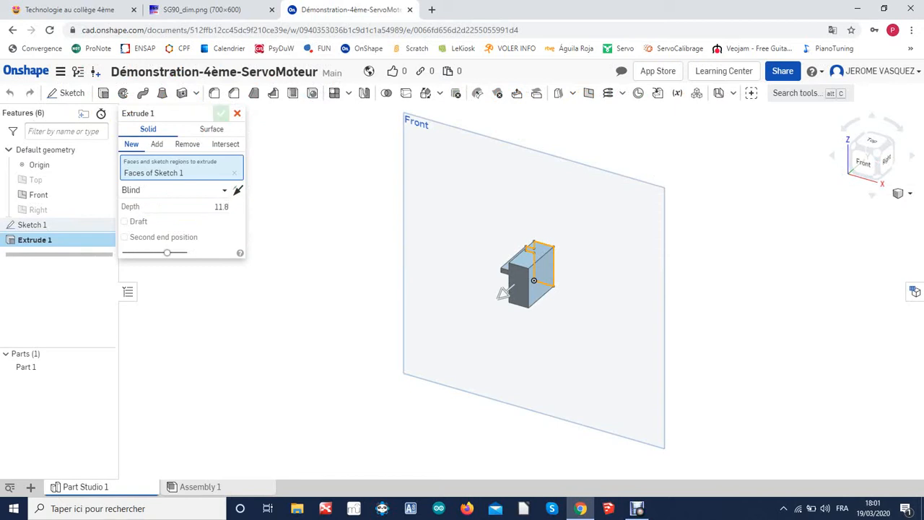
pyautogui.press('Return')
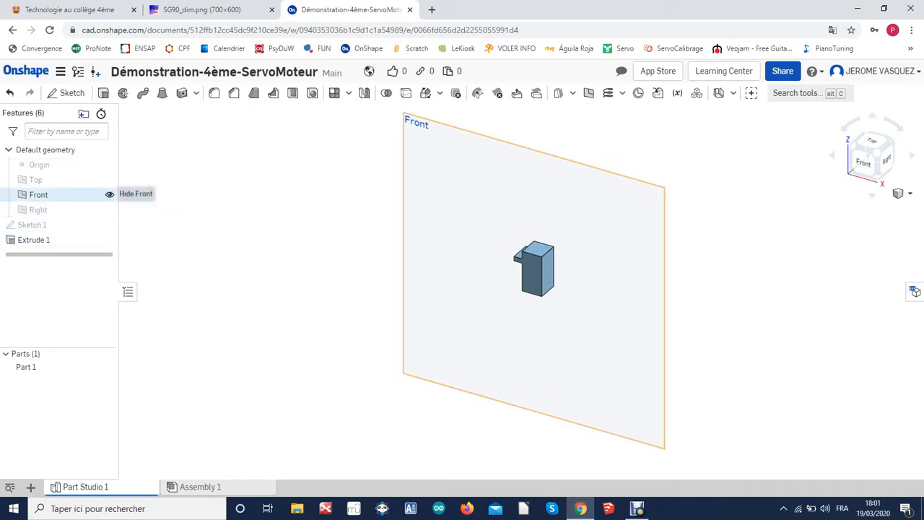
# Hide the Front plane, consult the SG90 drawing, and start a sketch on the side tab's upper face in Top view
pyautogui.click(109, 195)
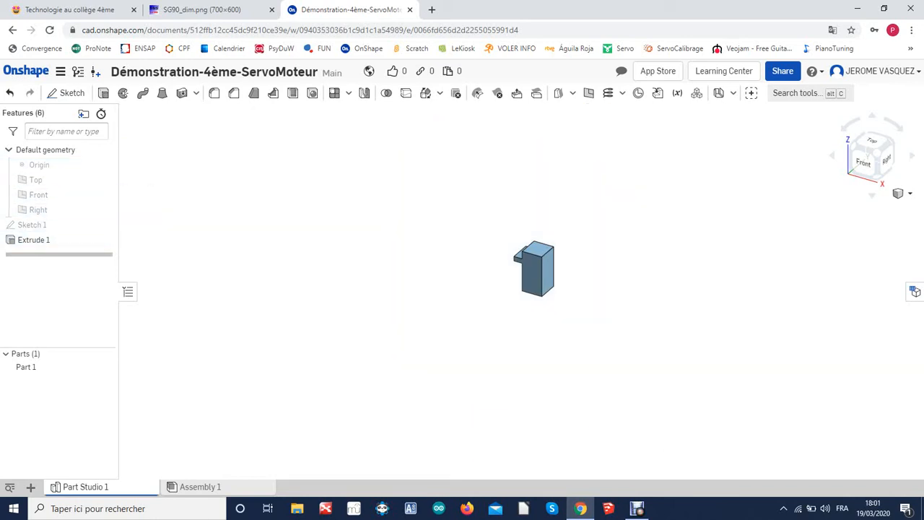
pyautogui.scroll(10, 614, 303)
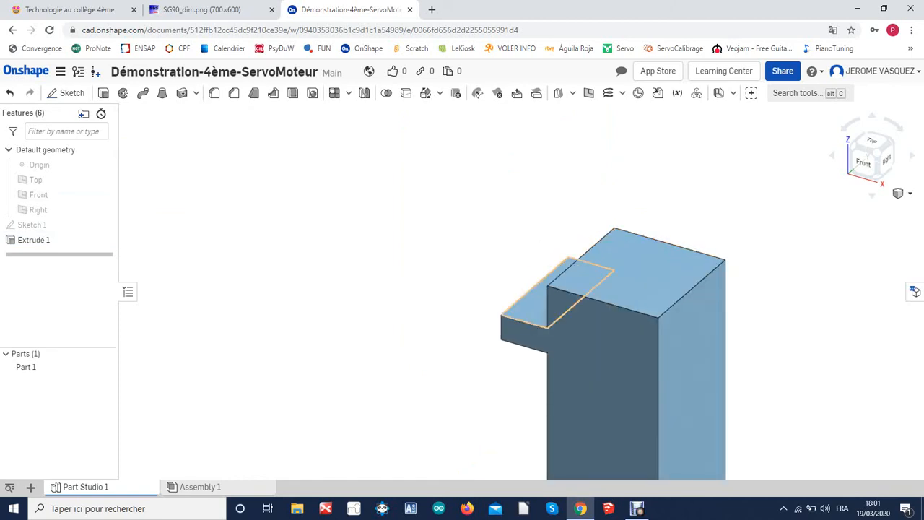
pyautogui.click(535, 300)
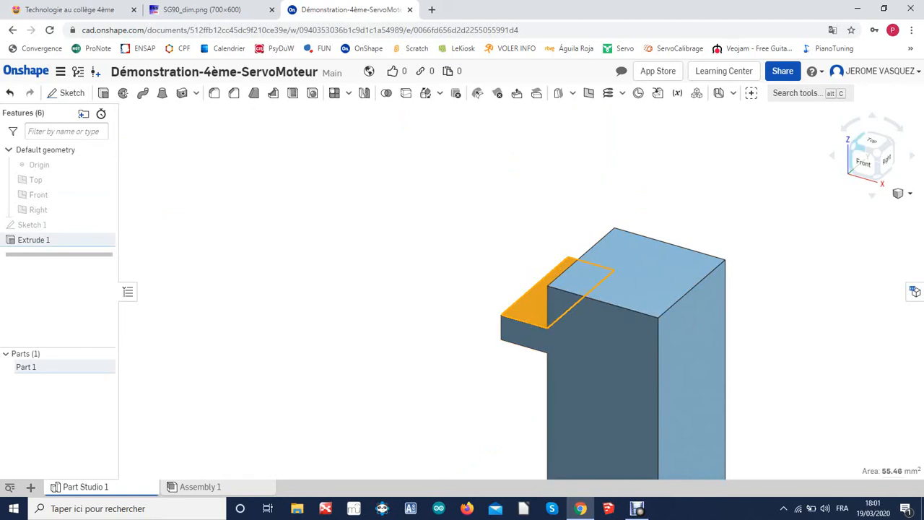
pyautogui.click(872, 141)
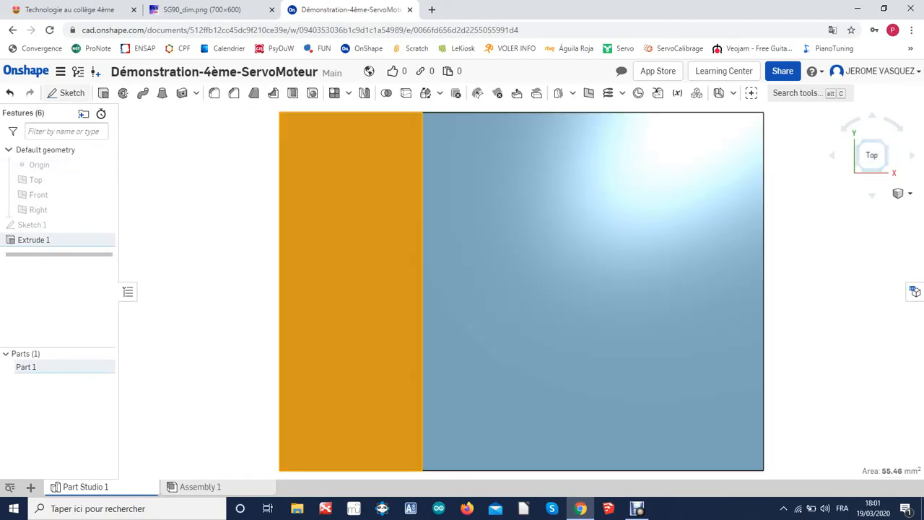
pyautogui.click(216, 10)
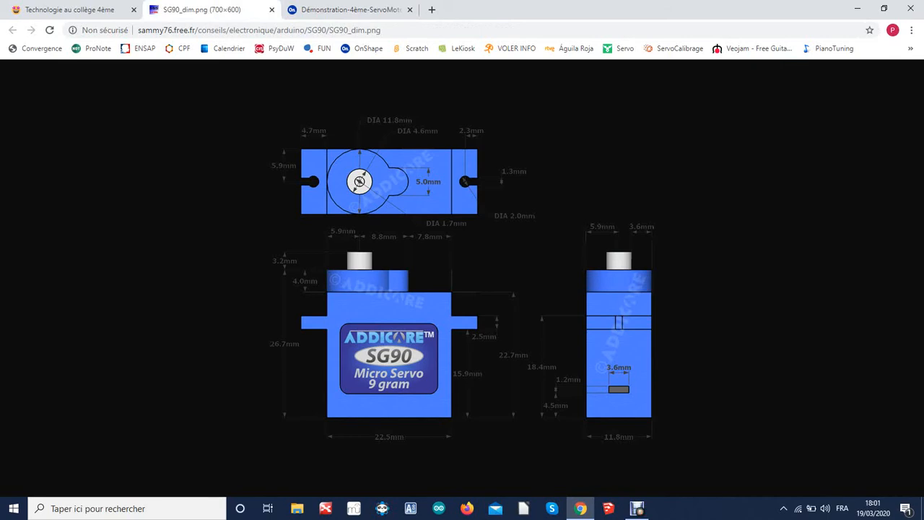
pyautogui.click(339, 10)
pyautogui.click(68, 93)
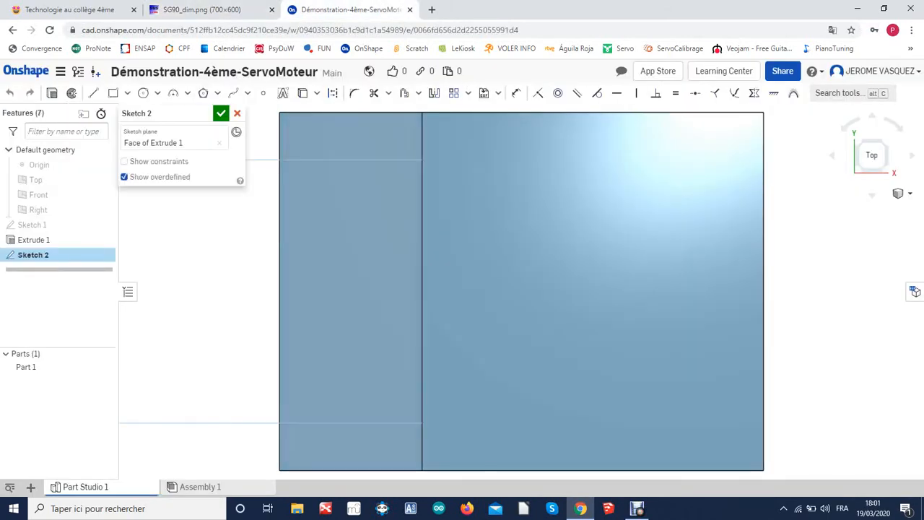
# Draw a horizontal construction line across the tab between the midpoints of its outer edge and its edge along the body
pyautogui.click(333, 94)
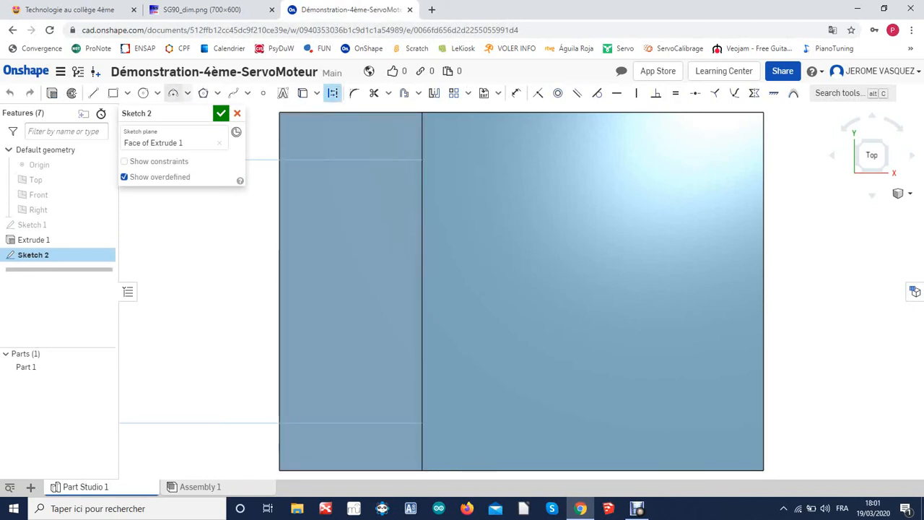
pyautogui.click(93, 93)
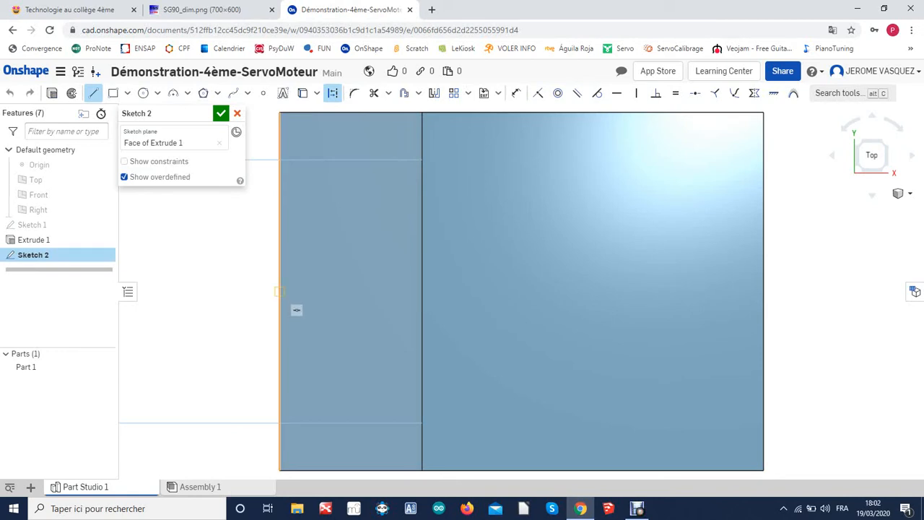
pyautogui.click(280, 291)
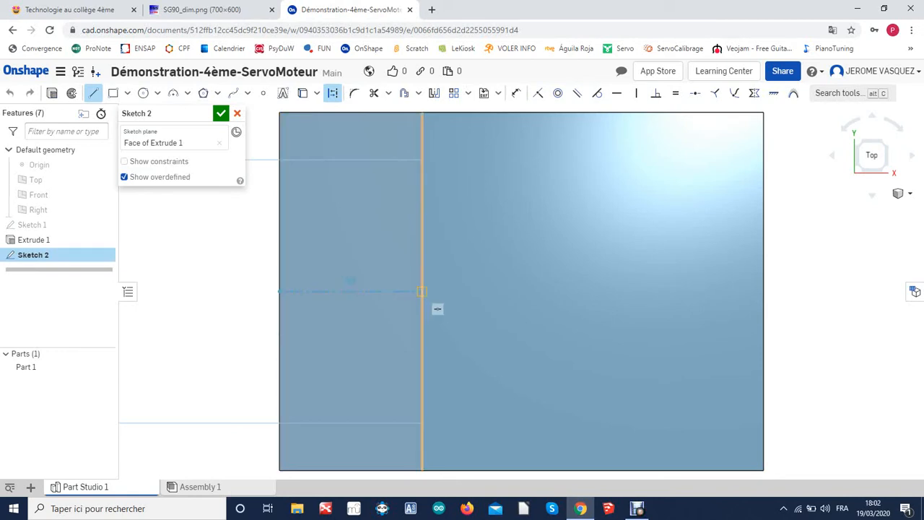
pyautogui.click(422, 291)
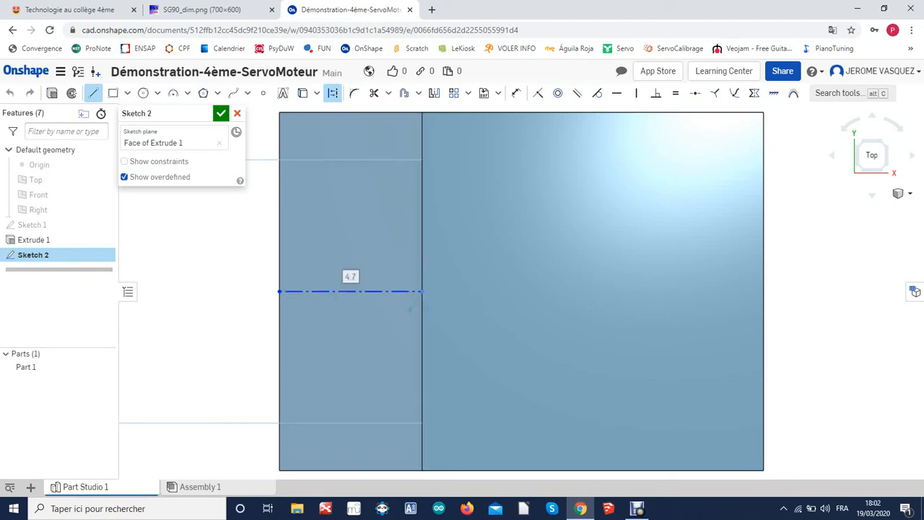
pyautogui.press('Escape')
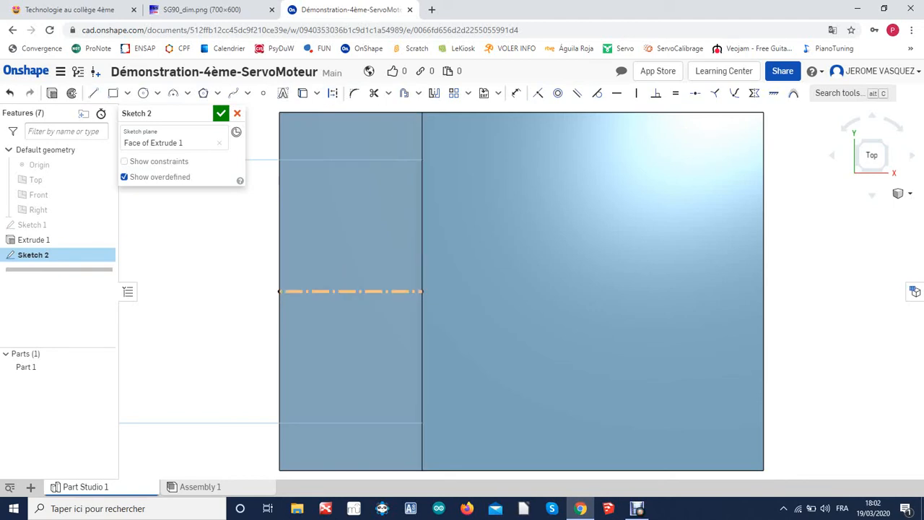
pyautogui.click(93, 92)
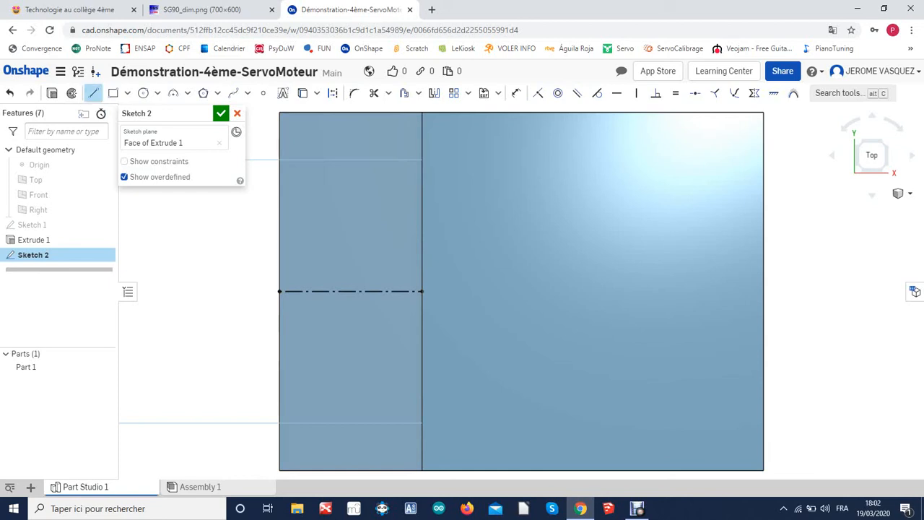
pyautogui.click(280, 262)
pyautogui.press('Escape')
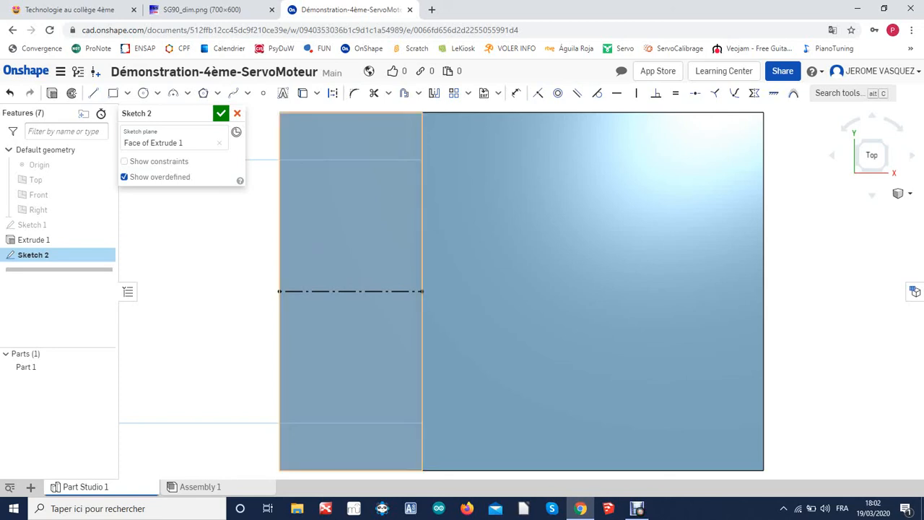
# Sketch a circle centred on the construction line and a horizontal line about 2.25 mm long above it, from the tab's outer edge to the circle
pyautogui.click(143, 92)
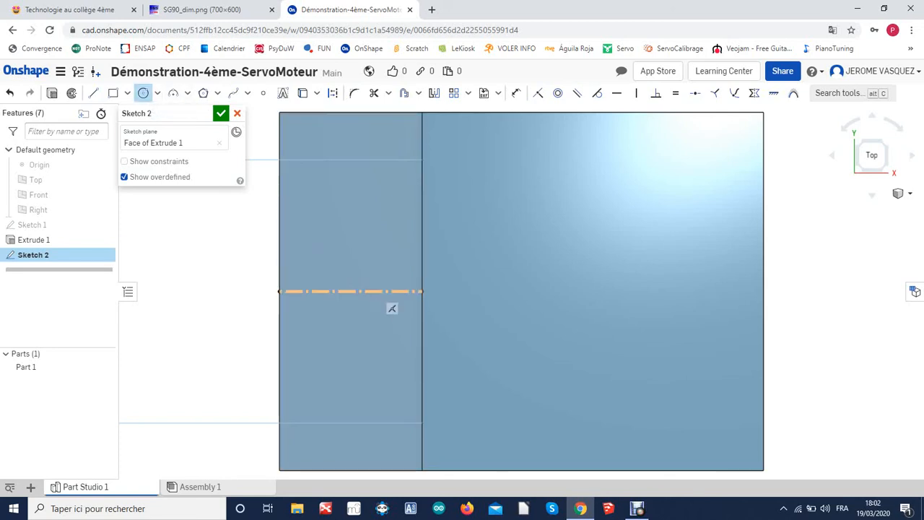
pyautogui.click(379, 291)
pyautogui.click(405, 315)
pyautogui.press('l')
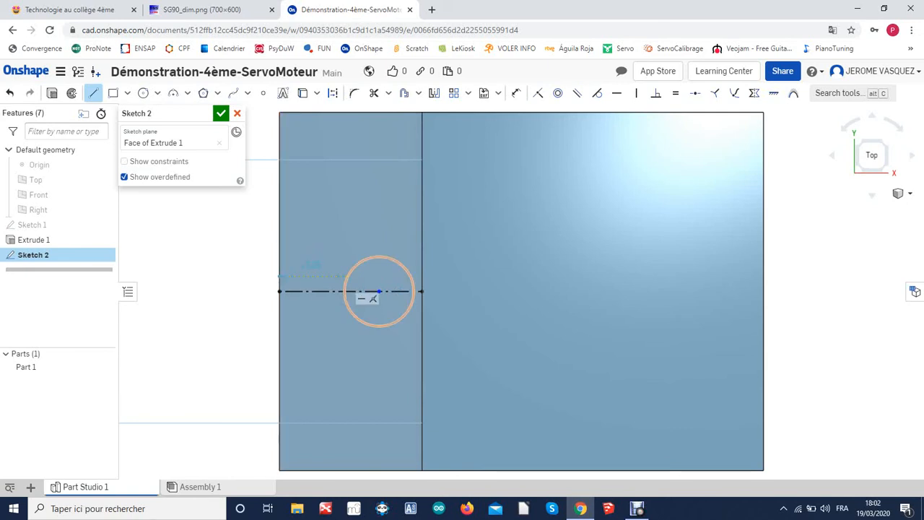
pyautogui.click(346, 277)
pyautogui.press('Escape')
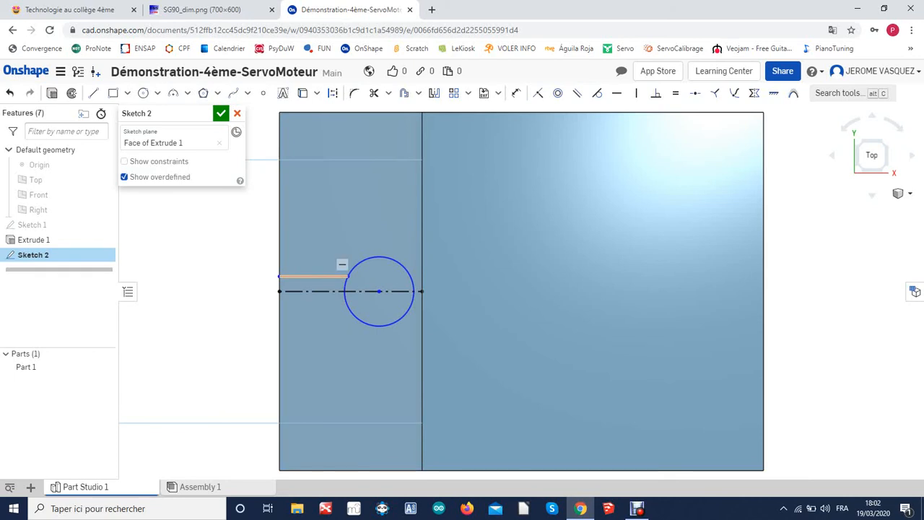
# Try to mirror the short slot line about the construction line, and undo the mirror
pyautogui.click(314, 277)
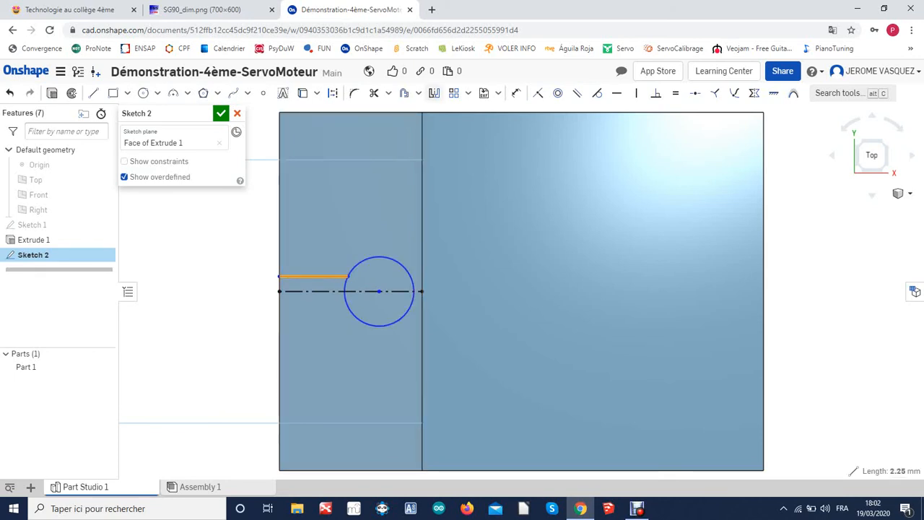
pyautogui.click(434, 93)
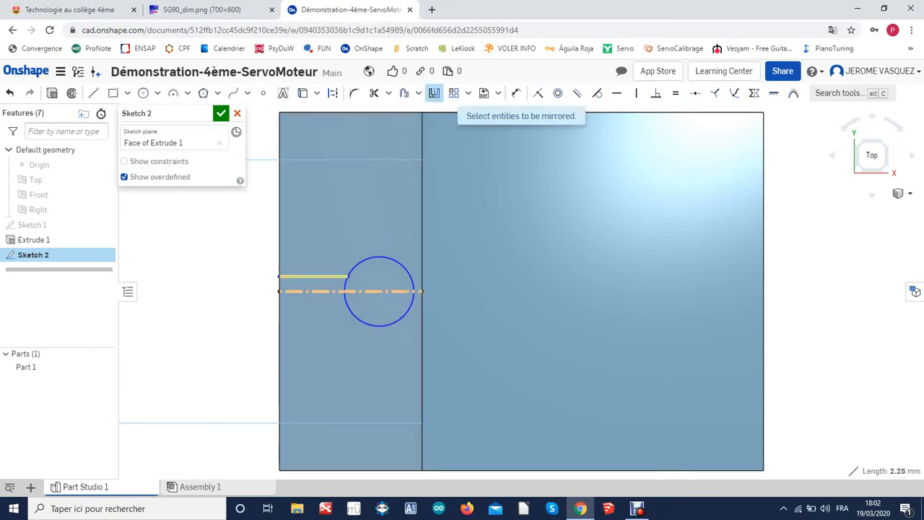
pyautogui.click(310, 291)
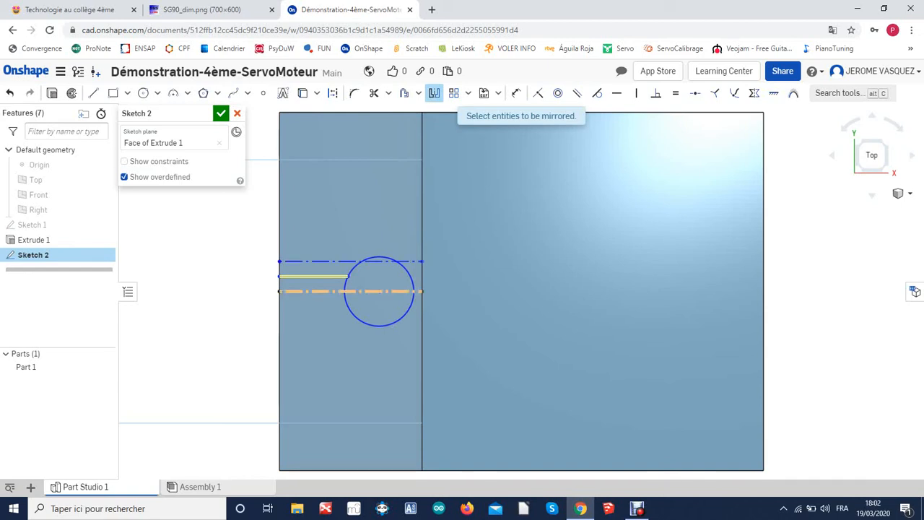
pyautogui.press('Escape')
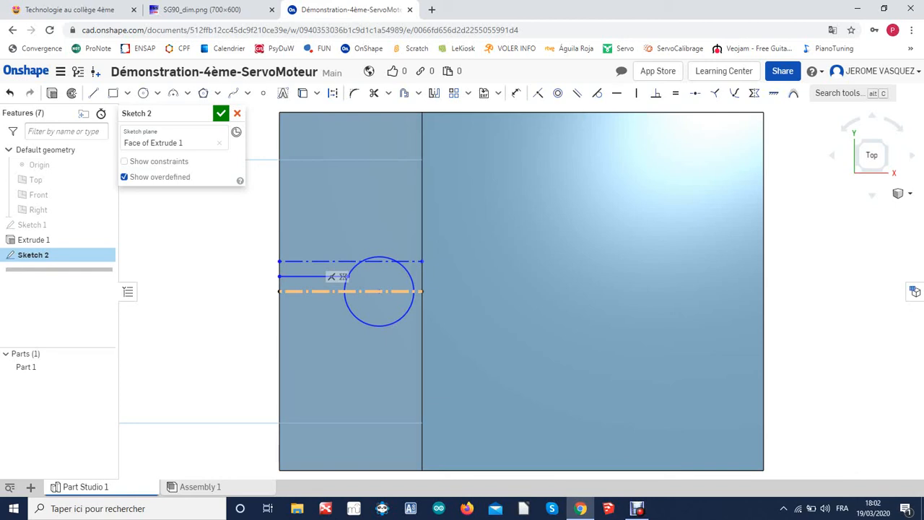
pyautogui.hotkey('ctrl', 'z')
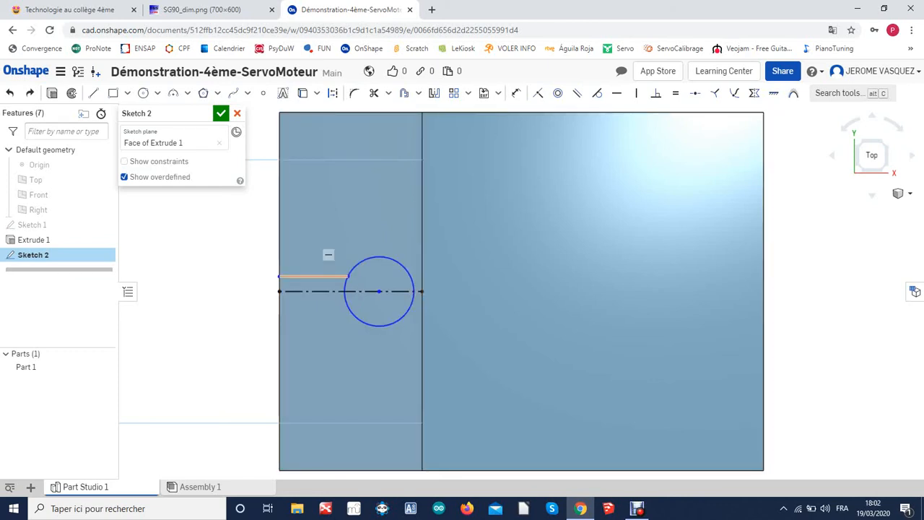
# Retry the sketch mirror with the short slot line and the dashed construction line
pyautogui.click(314, 277)
pyautogui.click(434, 93)
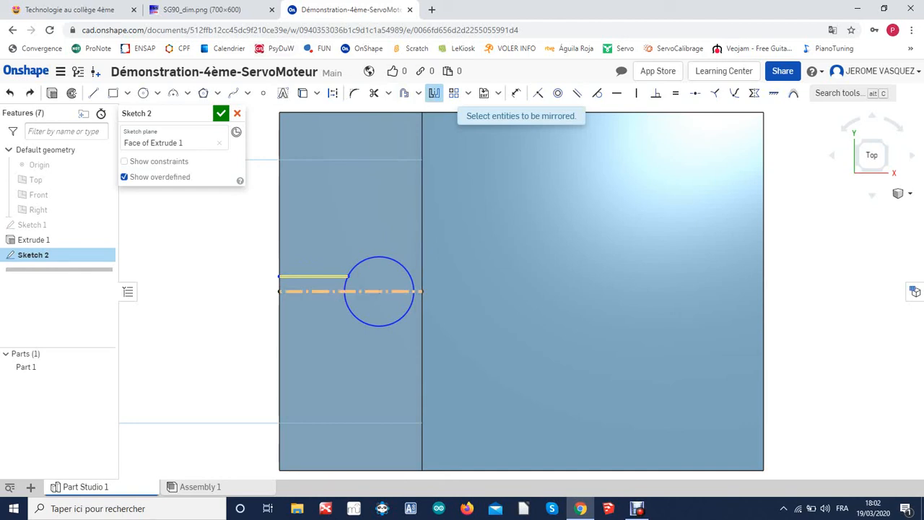
pyautogui.click(325, 291)
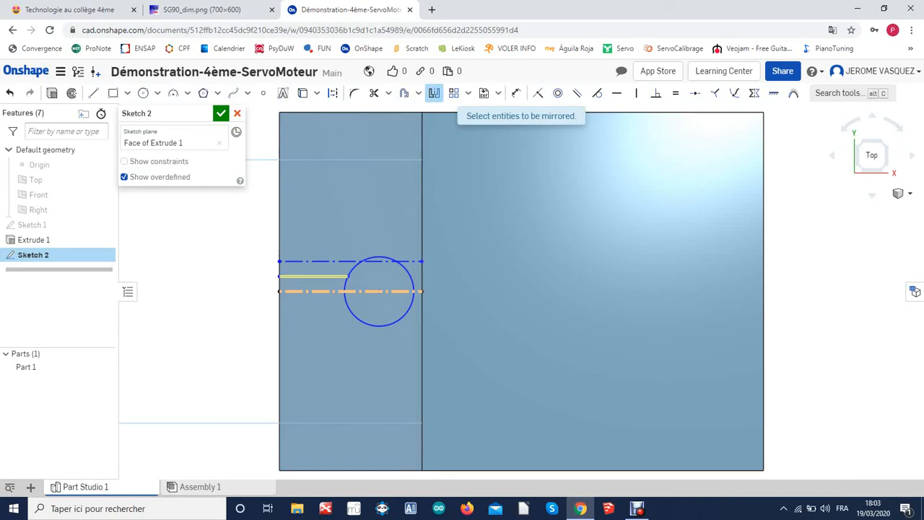
# Undo the last sketch mirror, retry it with the short slot line preselected and the construction line as axis, and undo it again
pyautogui.press('Escape')
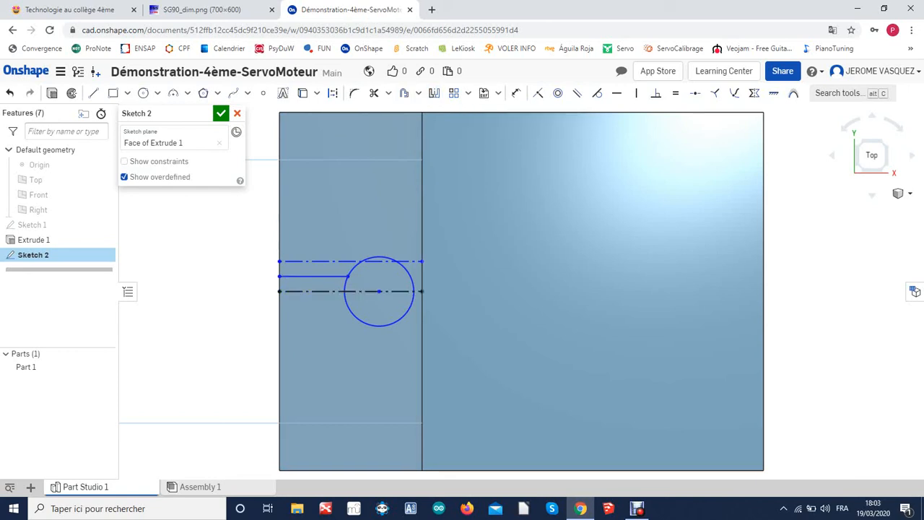
pyautogui.hotkey('ctrl', 'z')
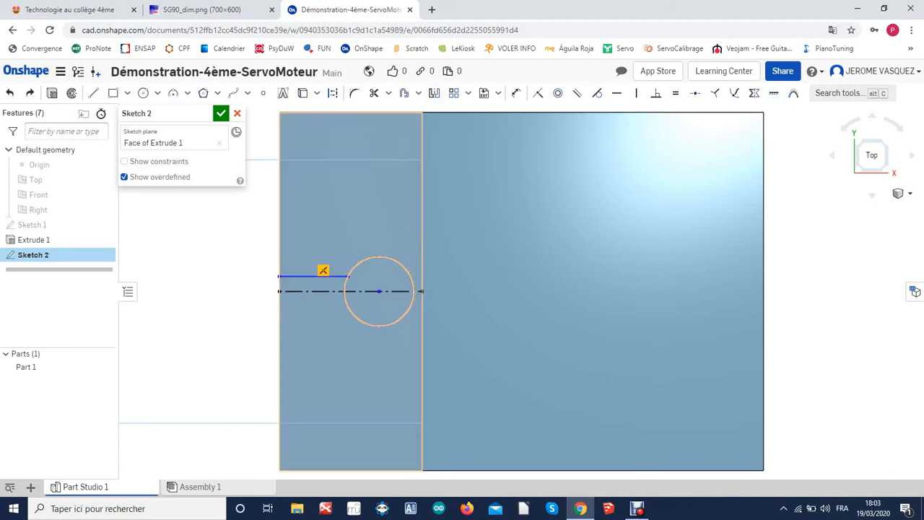
pyautogui.click(312, 277)
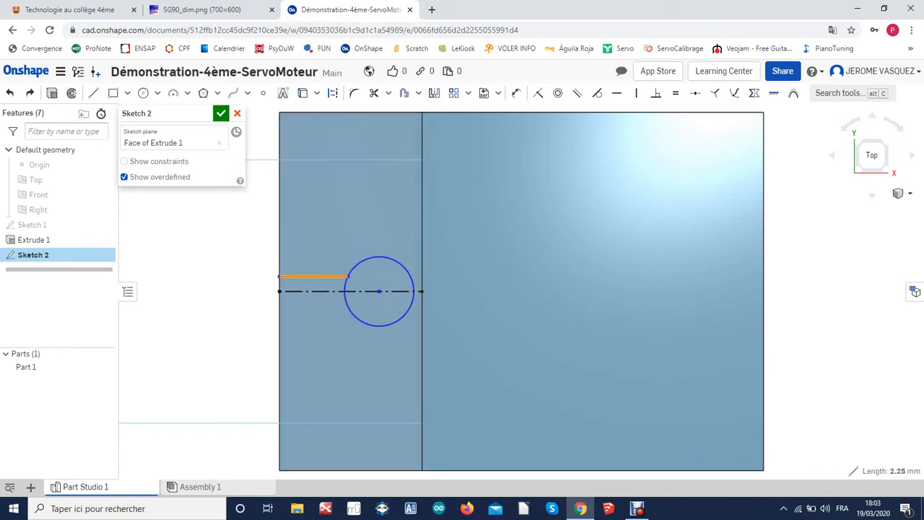
pyautogui.click(434, 93)
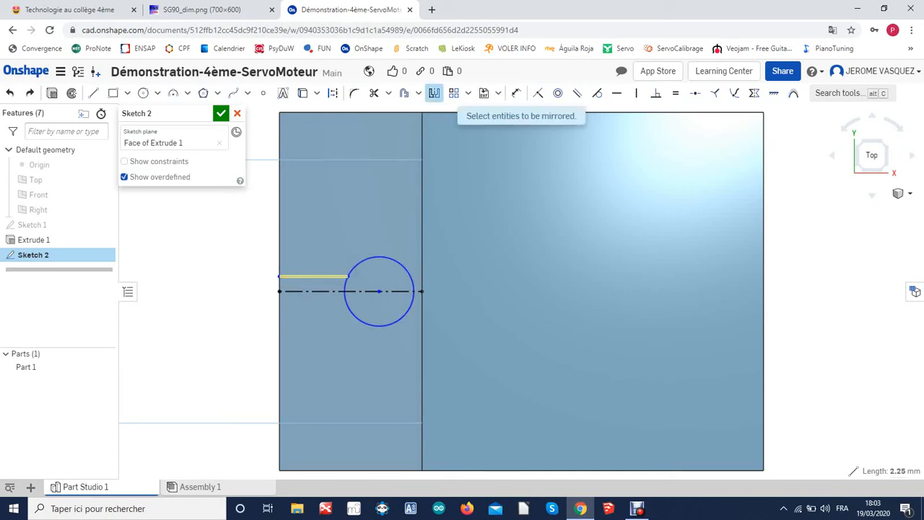
pyautogui.click(404, 291)
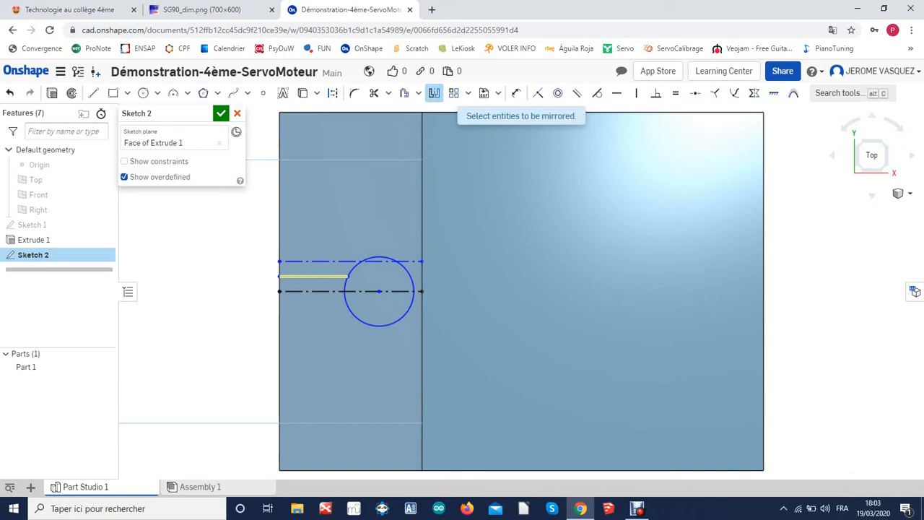
pyautogui.press('Escape')
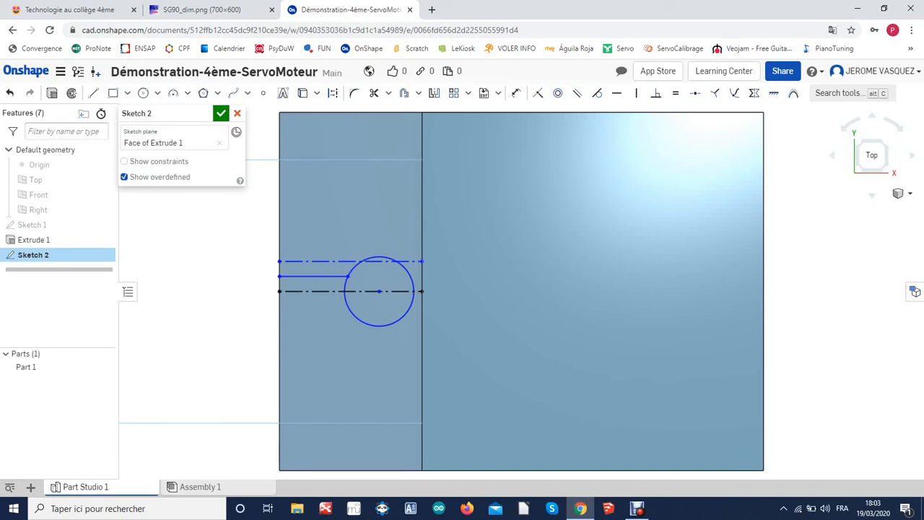
pyautogui.hotkey('ctrl', 'z')
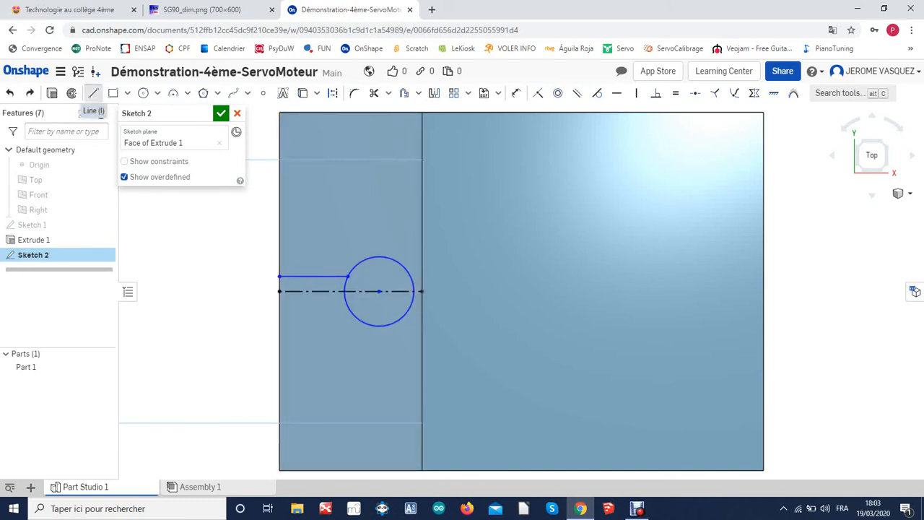
# Draw a vertical line about 0.49 mm long on the tab's outer edge, from the construction line's end to the short slot line's end
pyautogui.click(93, 93)
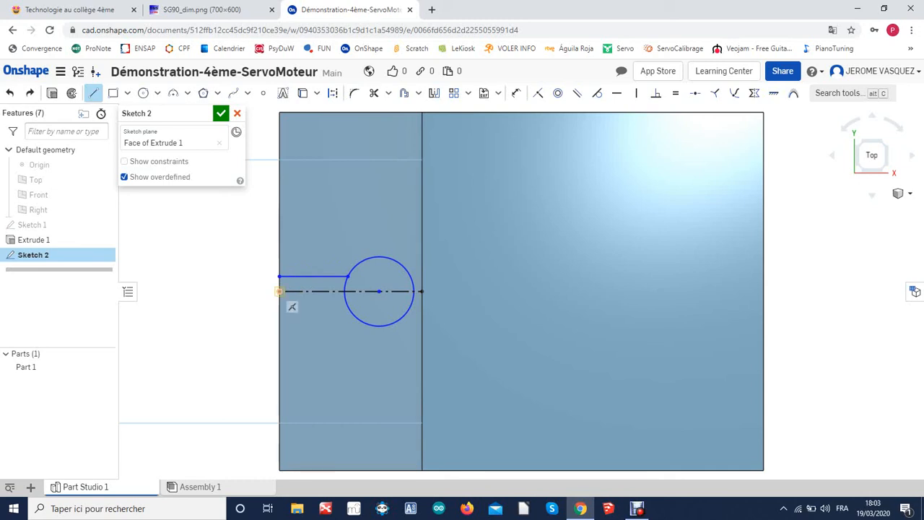
pyautogui.click(278, 291)
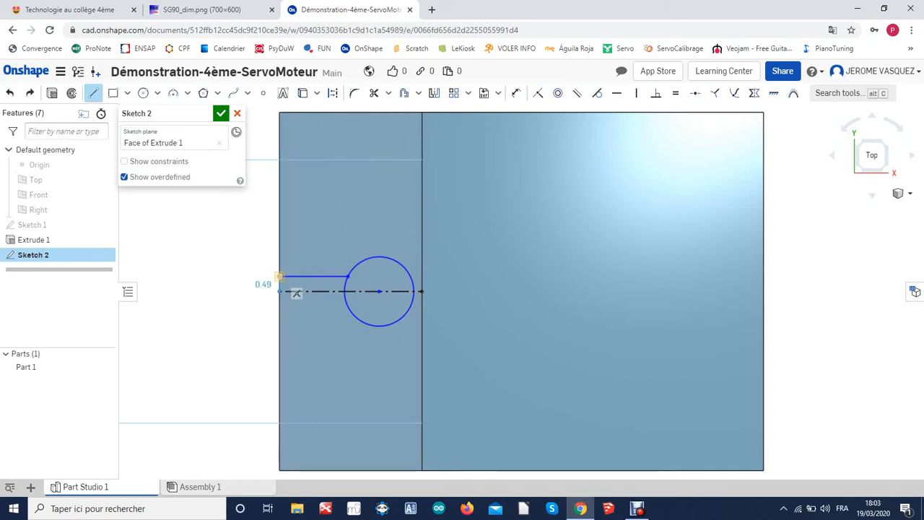
pyautogui.click(279, 277)
pyautogui.press('Escape')
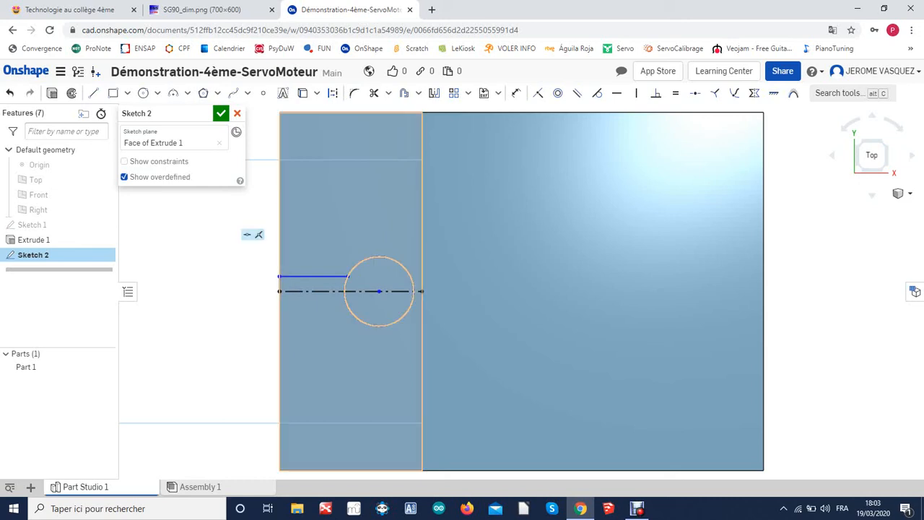
# Mirror the short slot line and the vertical line about the construction line, and trim the circle's arc between the two slot lines
pyautogui.moveTo(251, 257)
pyautogui.mouseDown()
pyautogui.moveTo(354, 297)
pyautogui.moveTo(356, 307)
pyautogui.mouseUp()
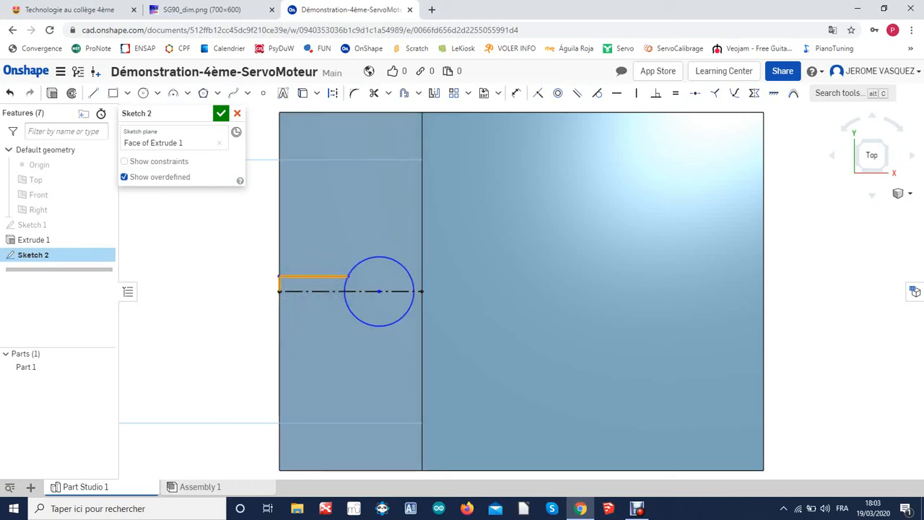
pyautogui.click(434, 92)
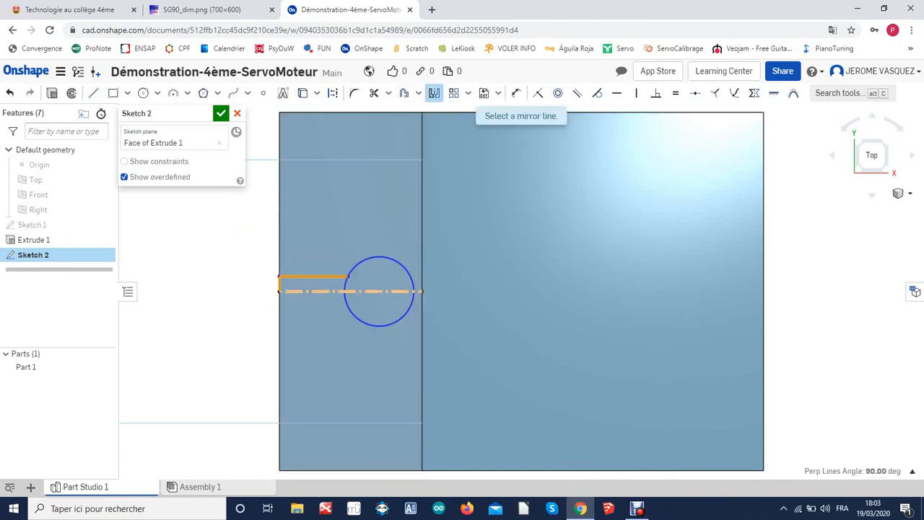
pyautogui.click(325, 291)
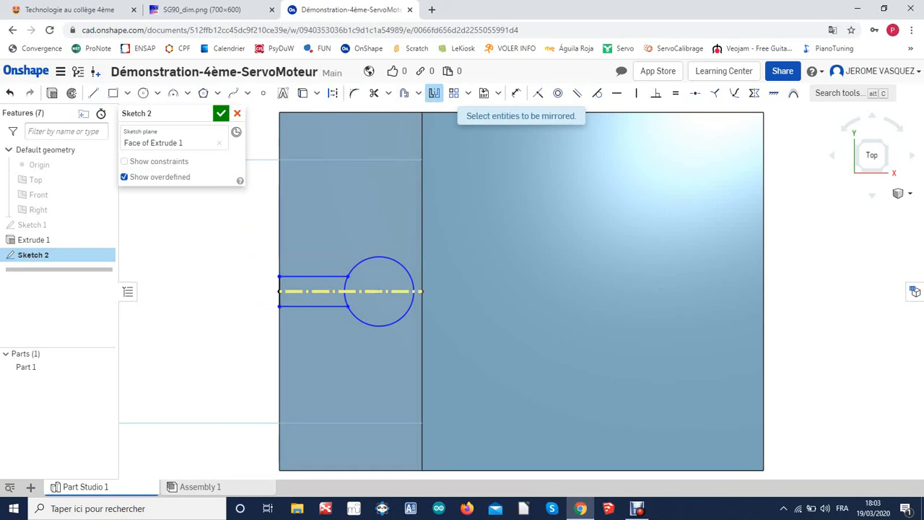
pyautogui.press('Escape')
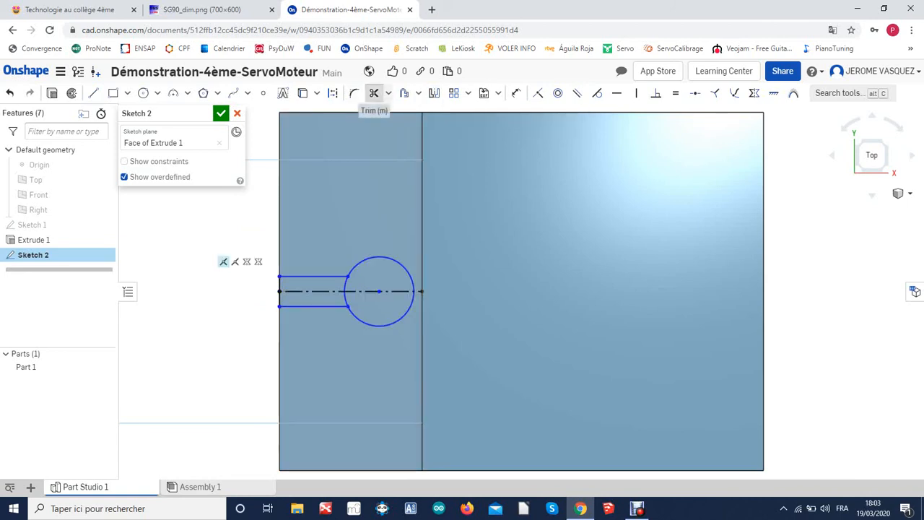
pyautogui.click(374, 93)
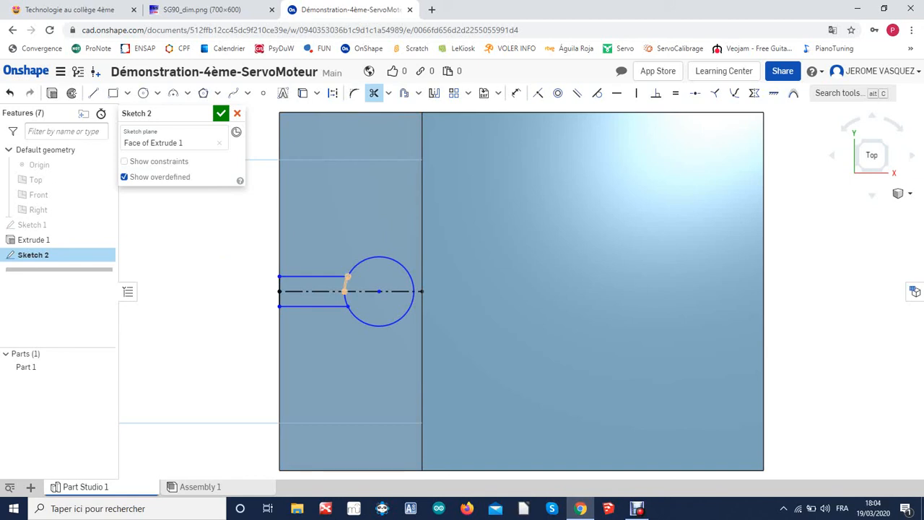
pyautogui.click(346, 286)
# Check the slot width on the SG90 reference drawing and dimension the distance between the two slot lines as 1.3 mm
pyautogui.click(180, 9)
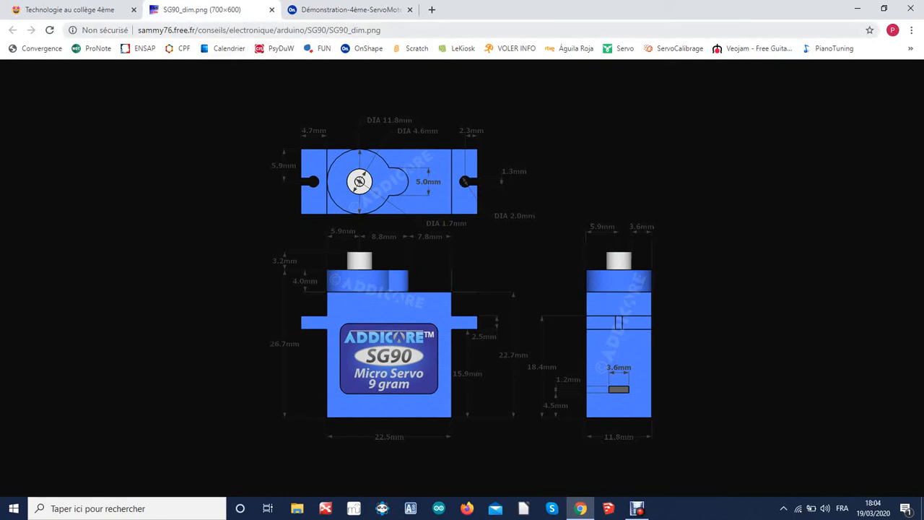
pyautogui.click(318, 10)
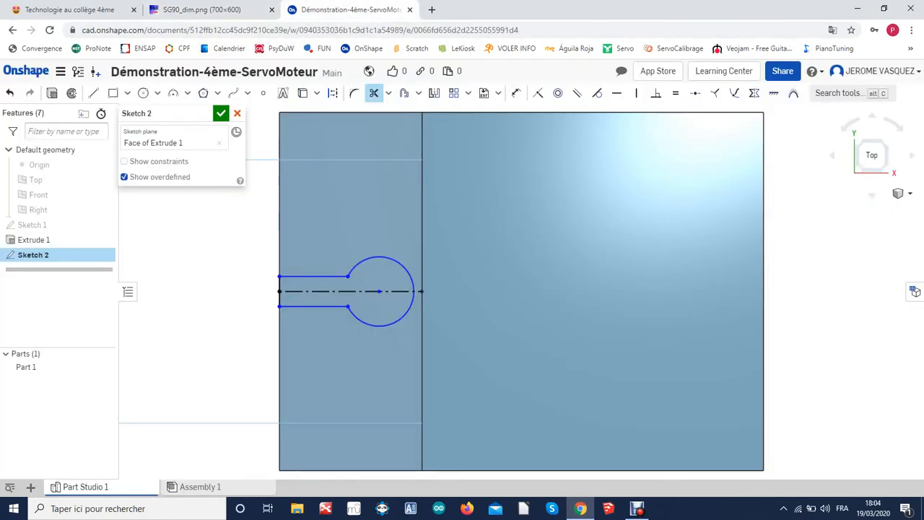
pyautogui.click(516, 93)
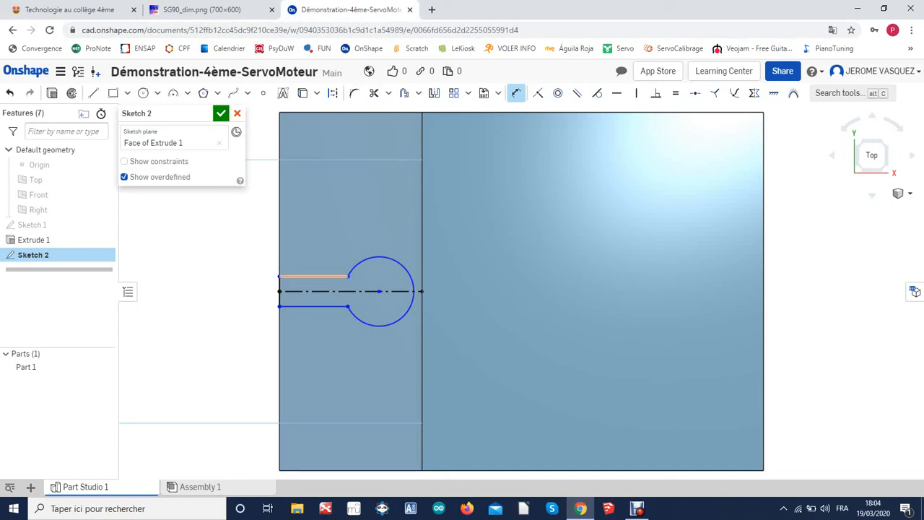
pyautogui.click(314, 306)
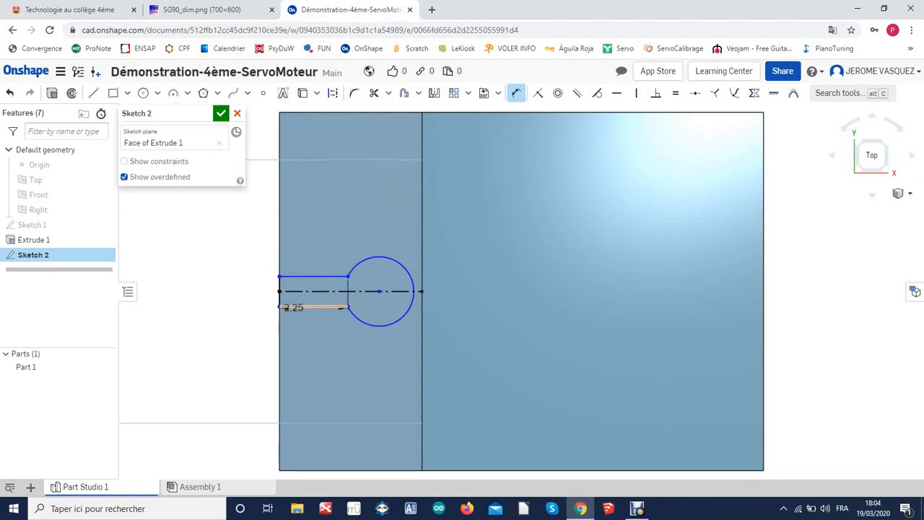
pyautogui.click(318, 276)
pyautogui.click(251, 293)
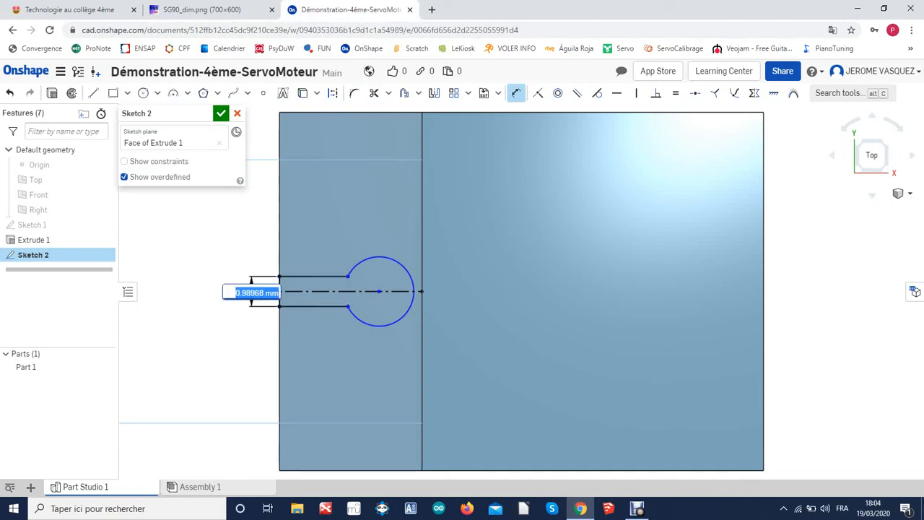
pyautogui.press('Return')
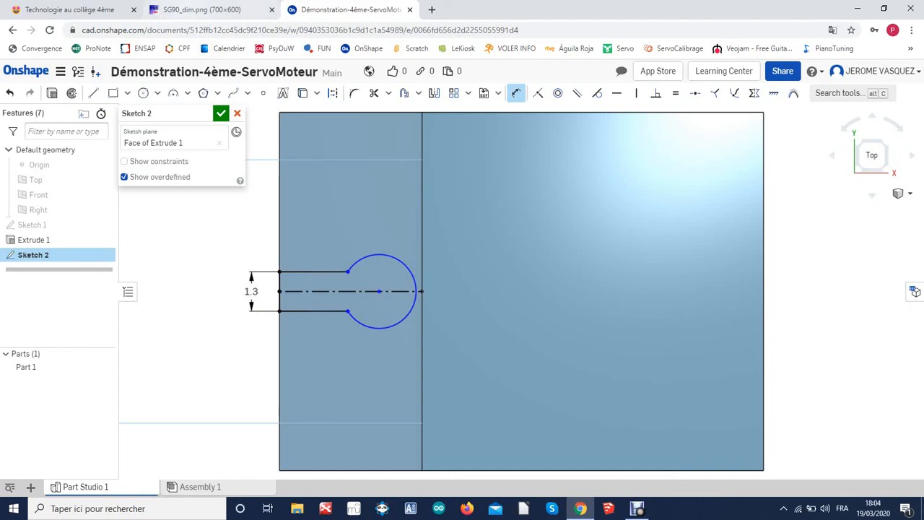
# Consult the hole dimensions on the SG90 reference drawing and set the arc's radius to 2.3/2 mm
pyautogui.click(189, 10)
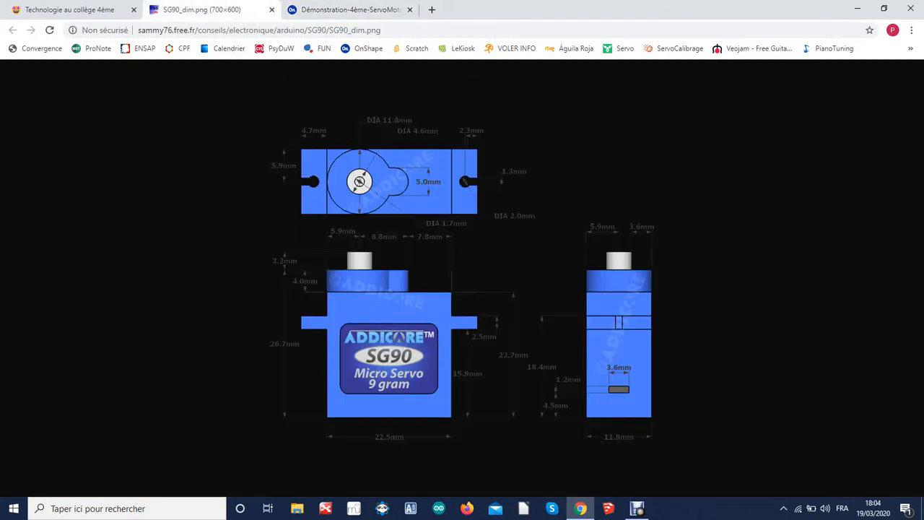
pyautogui.click(350, 9)
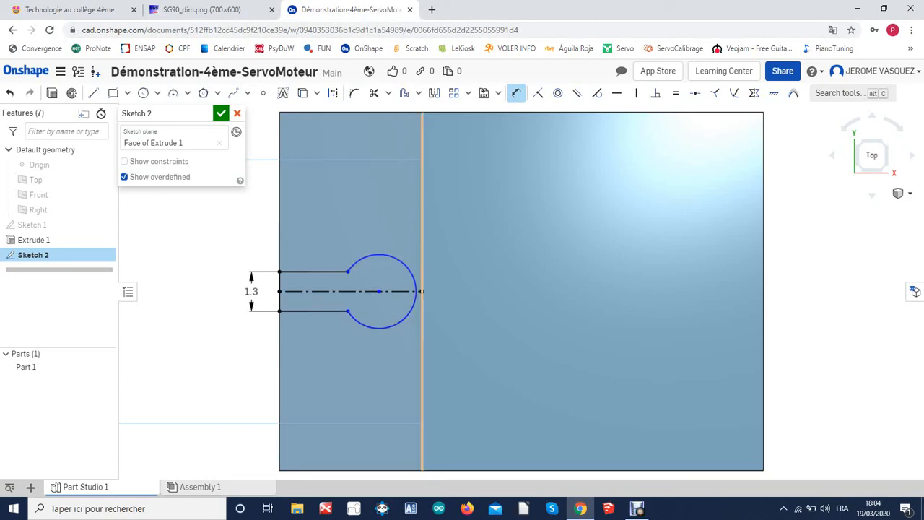
pyautogui.click(395, 257)
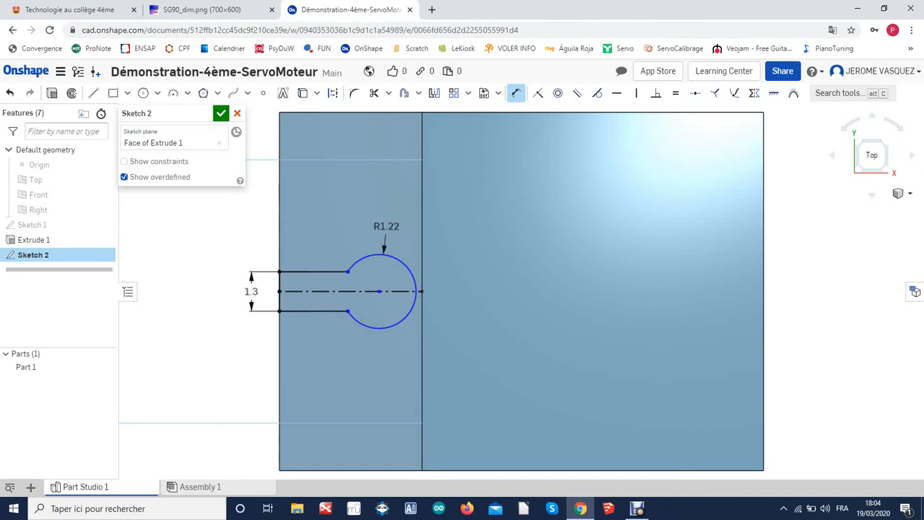
pyautogui.click(386, 226)
pyautogui.write('2.3')
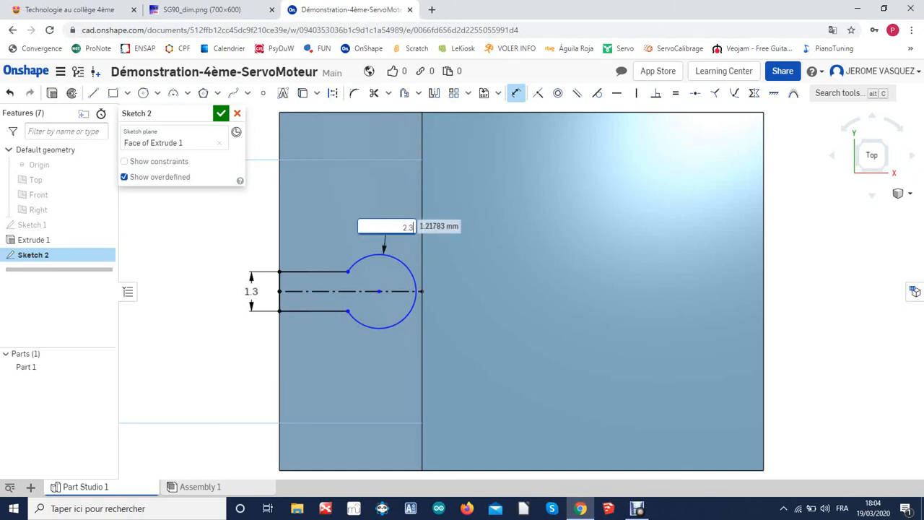
pyautogui.write('/2')
pyautogui.press('Return')
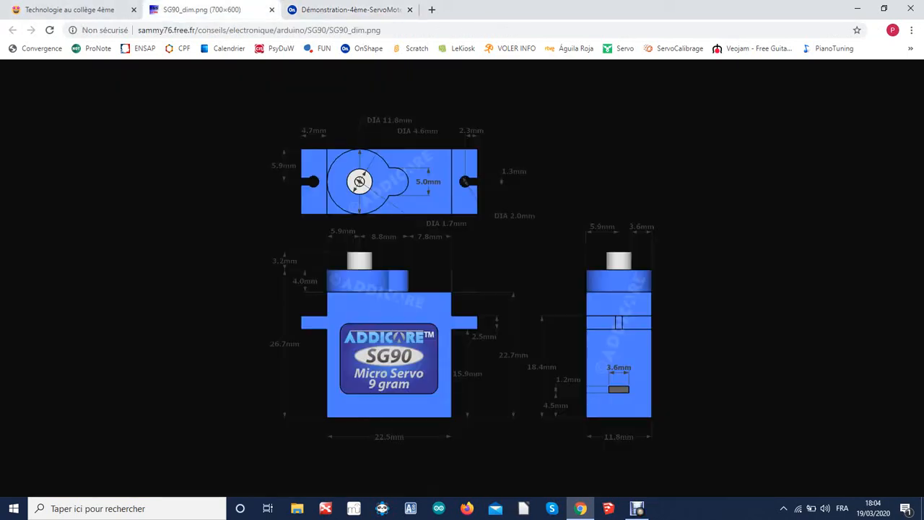
# Check the hole position on the reference drawing and dimension the arc's centre 2.3 mm from the tab's outer edge
pyautogui.click(202, 9)
pyautogui.click(340, 9)
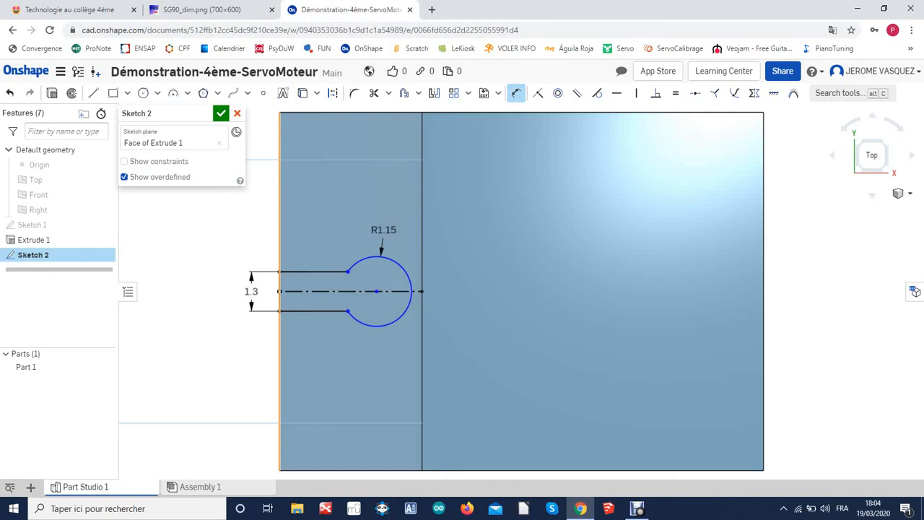
pyautogui.click(280, 340)
pyautogui.click(377, 291)
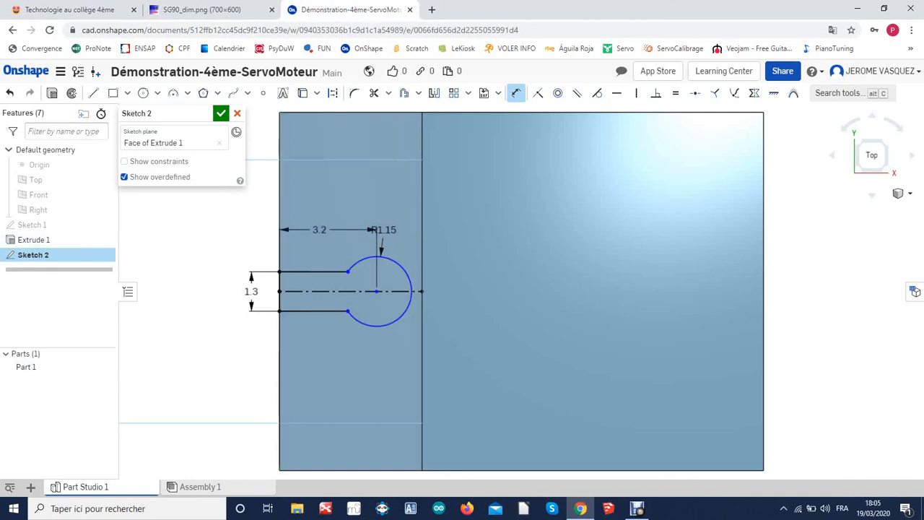
pyautogui.click(370, 230)
pyautogui.write('3.2')
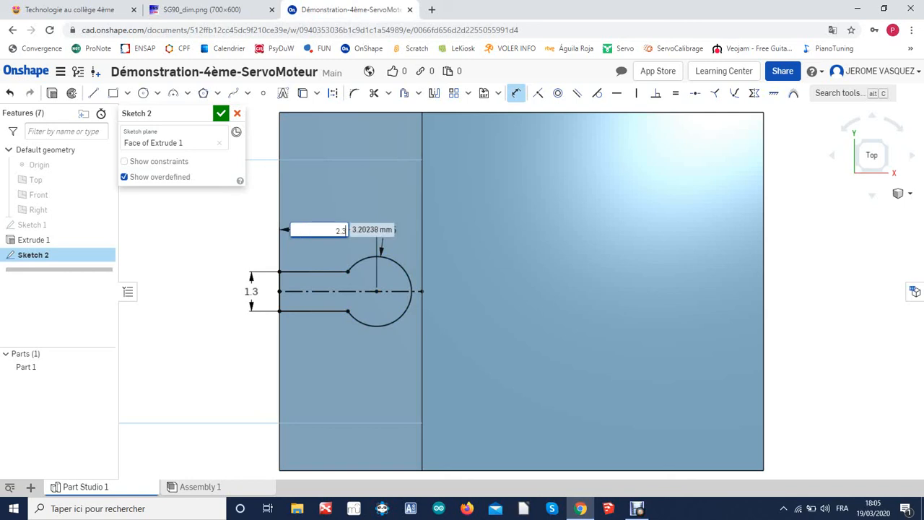
pyautogui.press('Return')
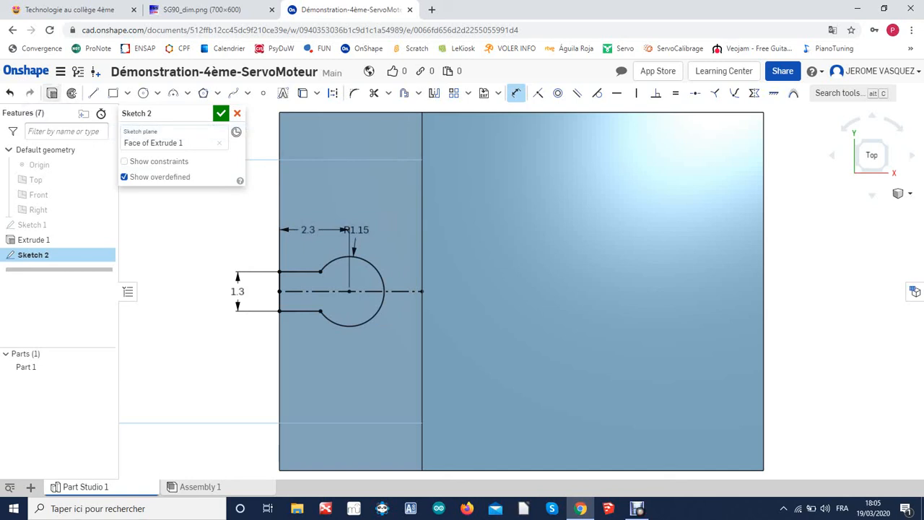
# Extrude the hole-and-slot sketch region as a Remove cut with the Up to next end type through the mounting tab
pyautogui.click(52, 93)
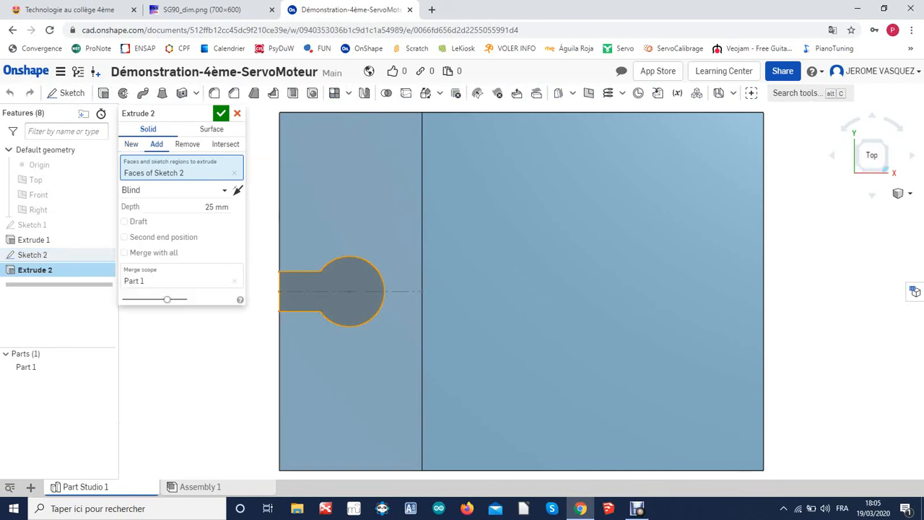
pyautogui.click(886, 169)
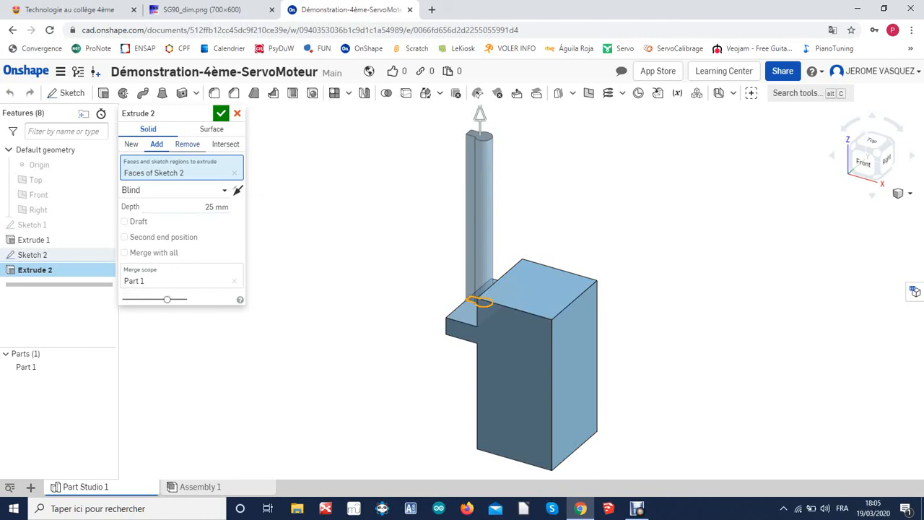
pyautogui.click(187, 144)
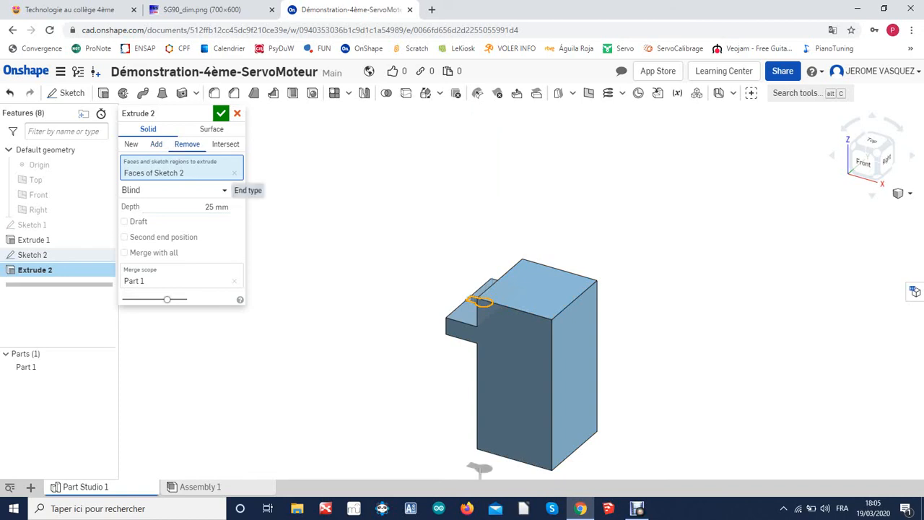
pyautogui.click(224, 190)
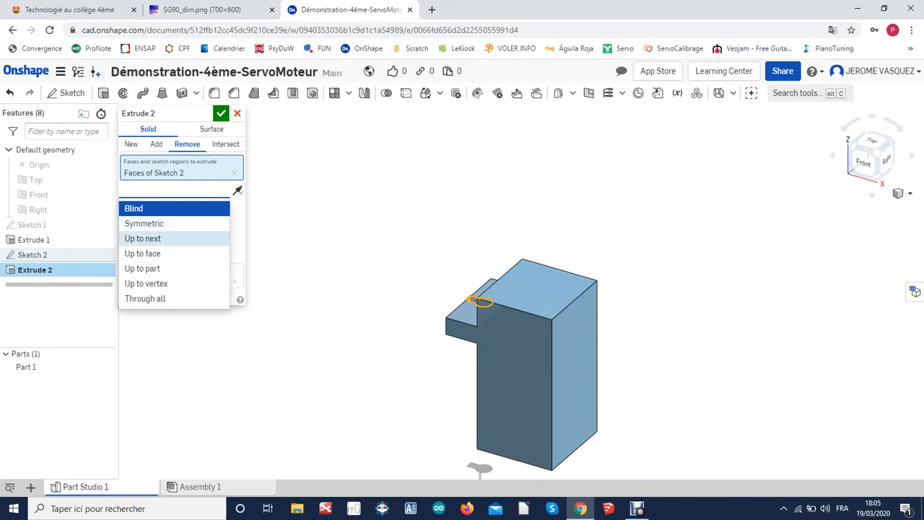
pyautogui.click(143, 239)
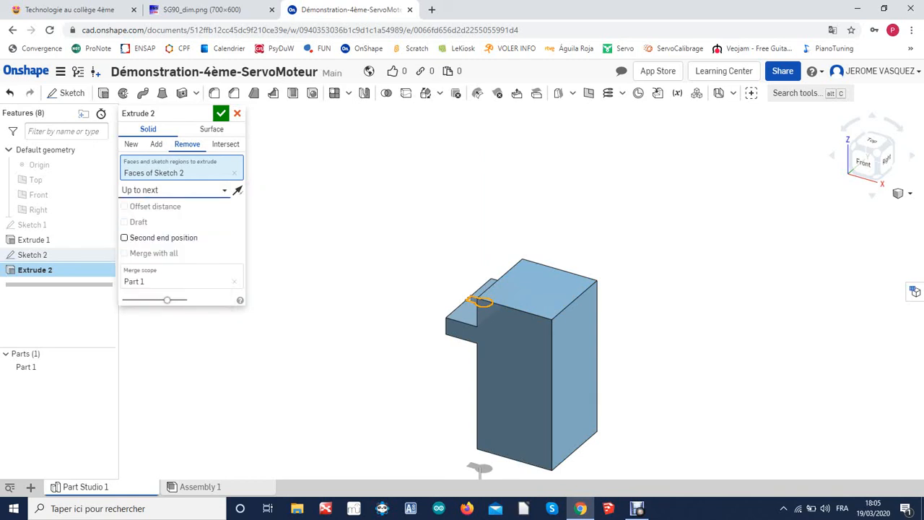
pyautogui.moveTo(506, 310); pyautogui.dragTo(534, 386, button='right')
pyautogui.moveTo(511, 287); pyautogui.dragTo(509, 286, button='right')
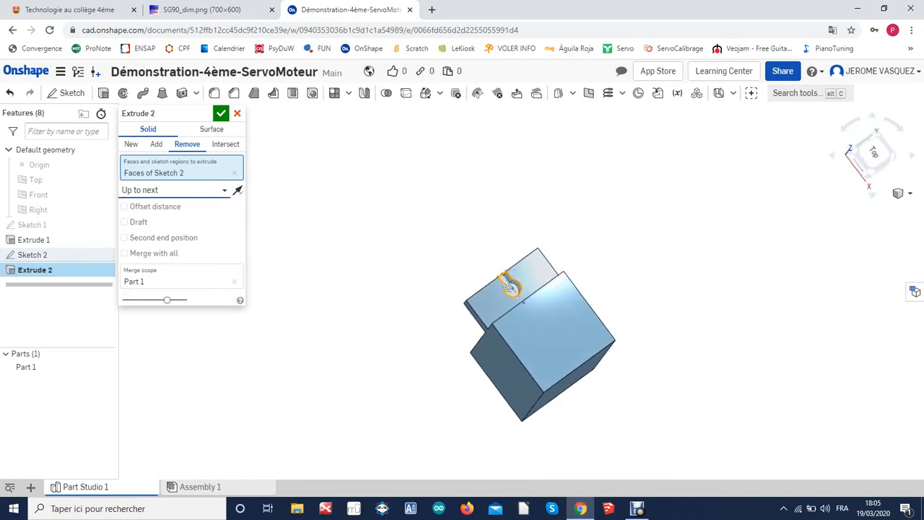
pyautogui.press('Return')
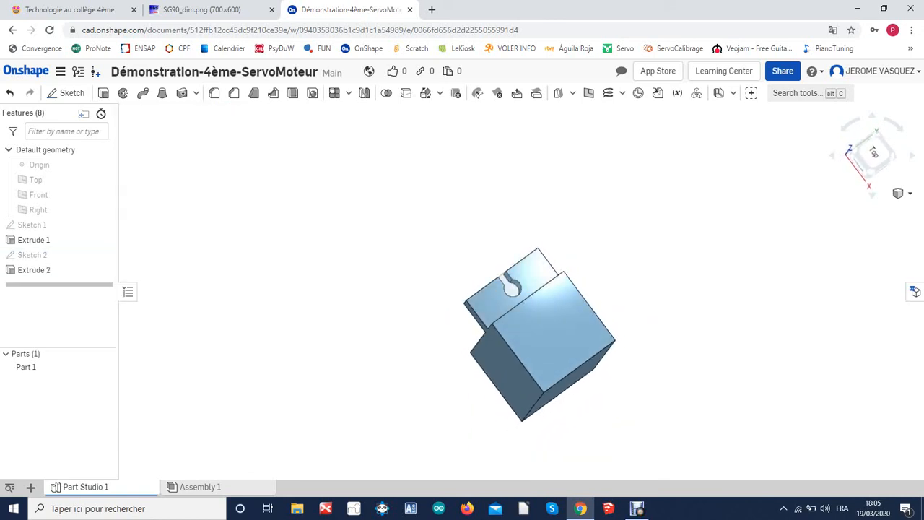
pyautogui.scroll(4, 403, 263)
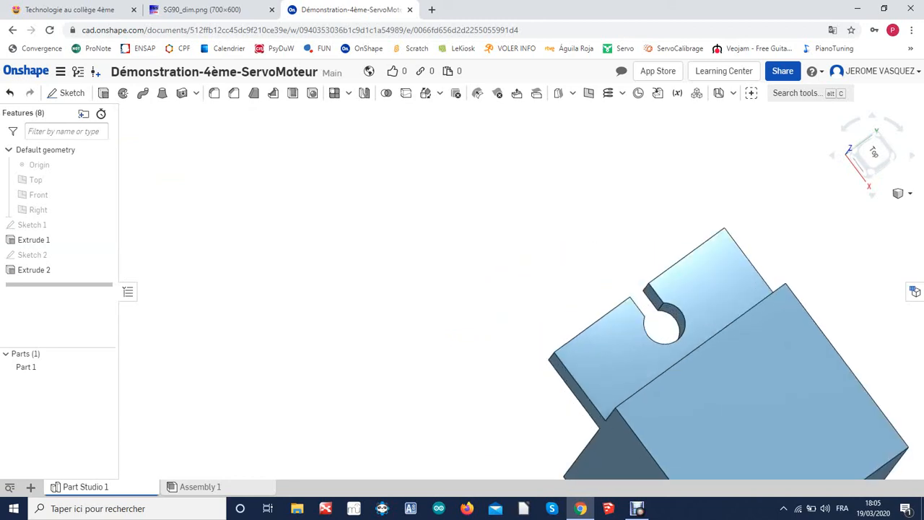
pyautogui.hotkey('shift', '7')
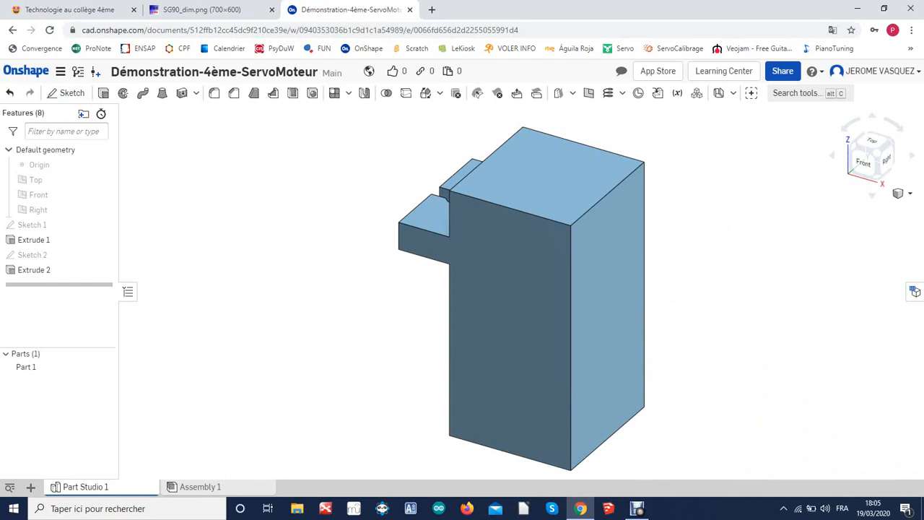
# Mirror the half-body about its flat side face opposite the mounting tab, adding the copy to the same part
pyautogui.moveTo(520, 303); pyautogui.dragTo(534, 288, button='right')
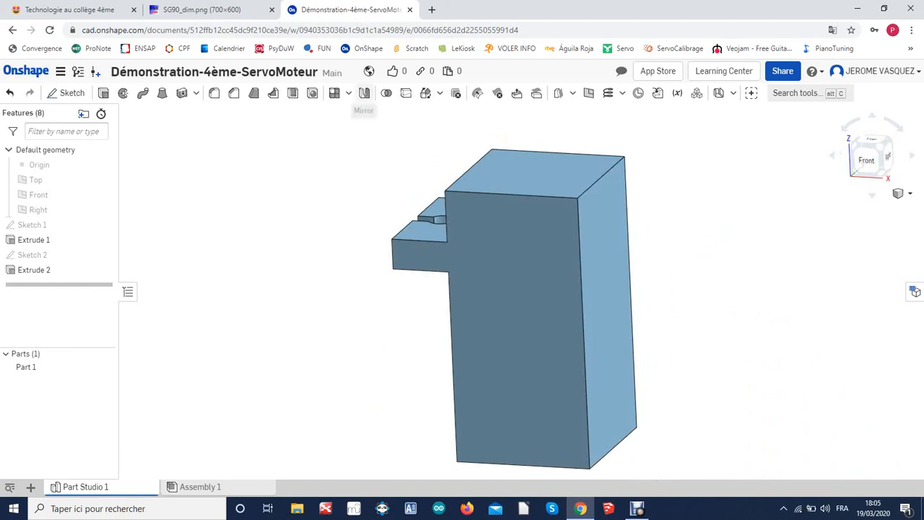
pyautogui.click(364, 93)
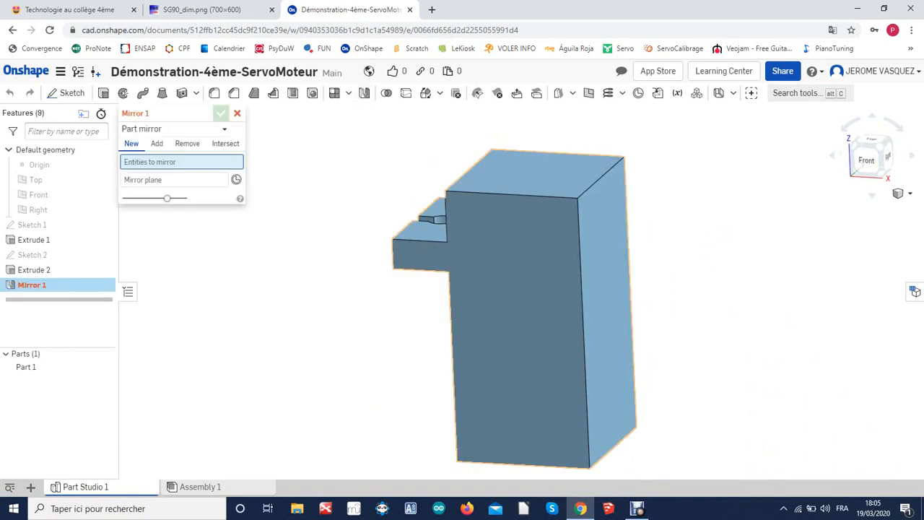
pyautogui.click(511, 289)
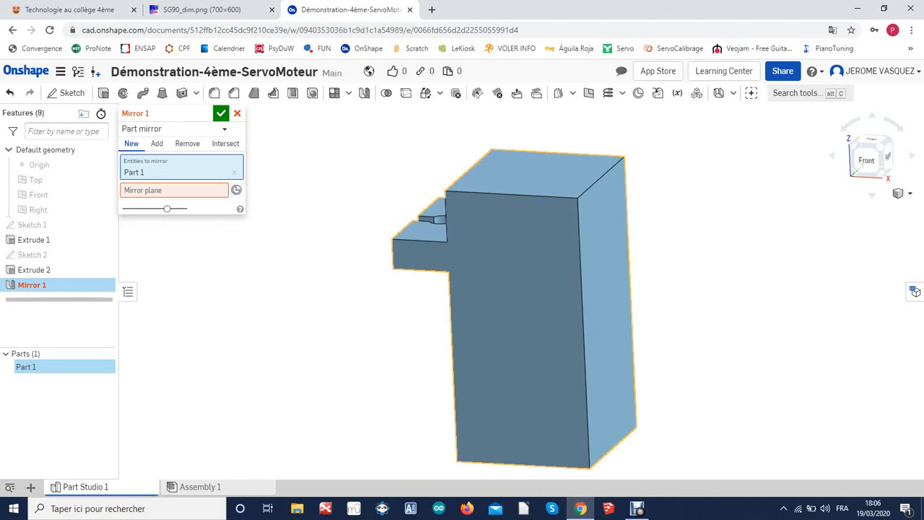
pyautogui.click(234, 173)
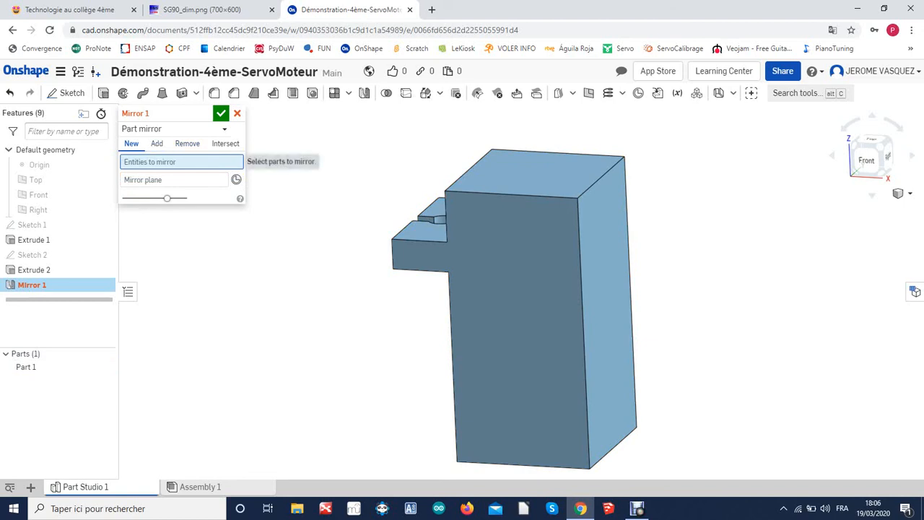
pyautogui.click(510, 303)
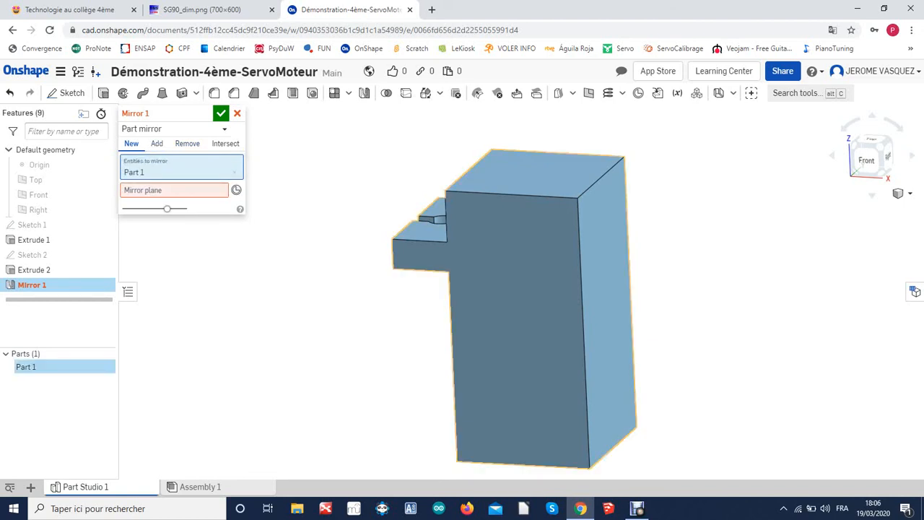
pyautogui.click(234, 189)
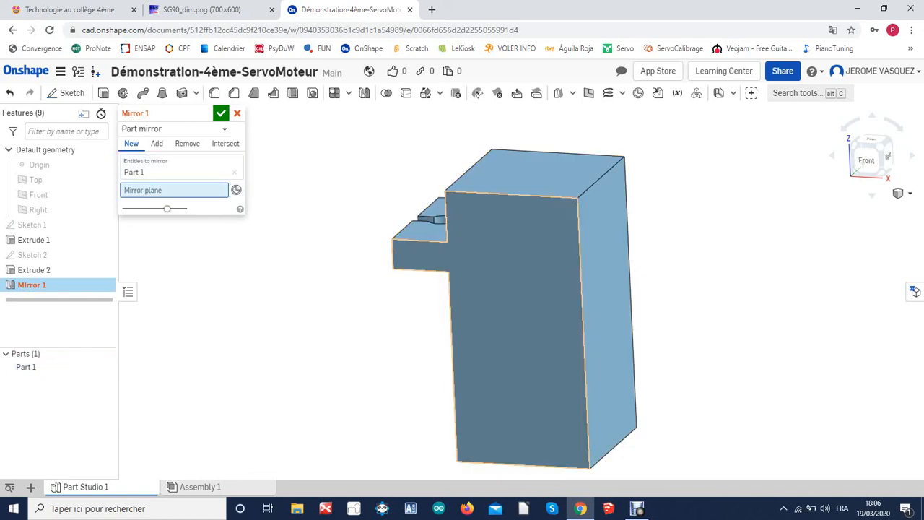
pyautogui.click(607, 311)
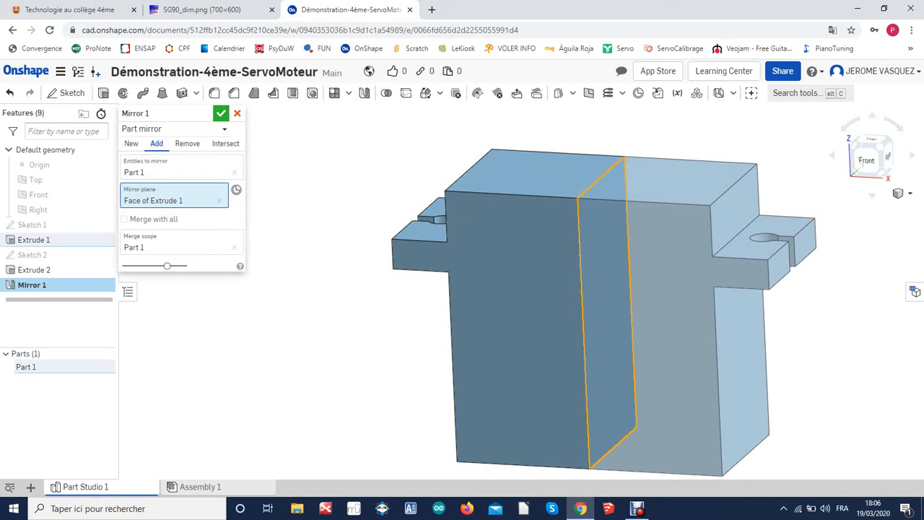
pyautogui.click(221, 113)
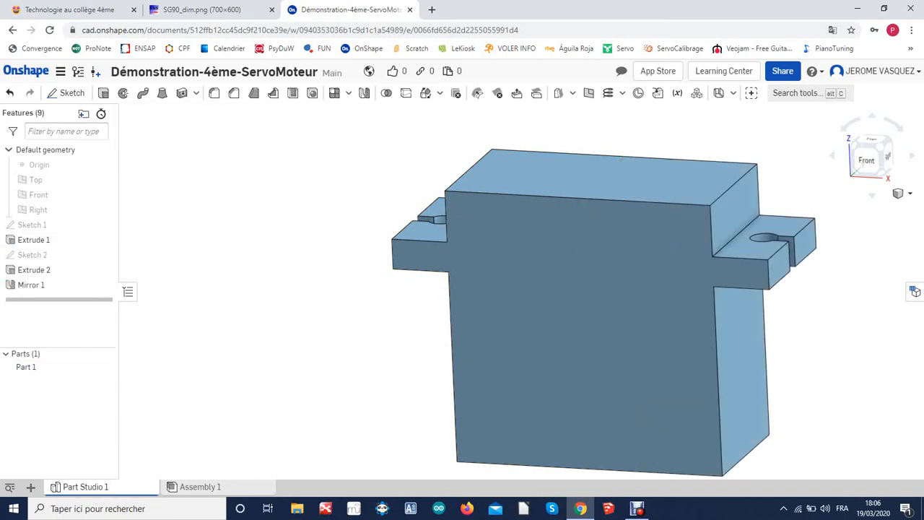
pyautogui.click(879, 150)
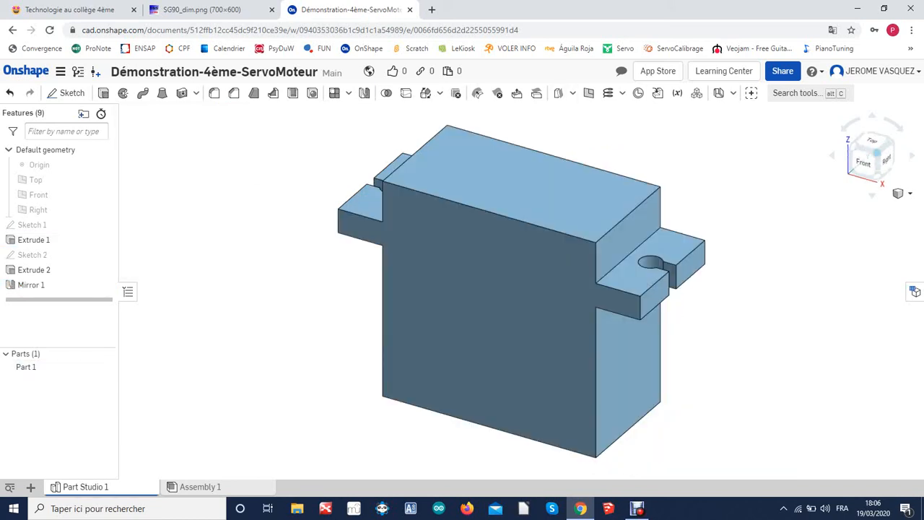